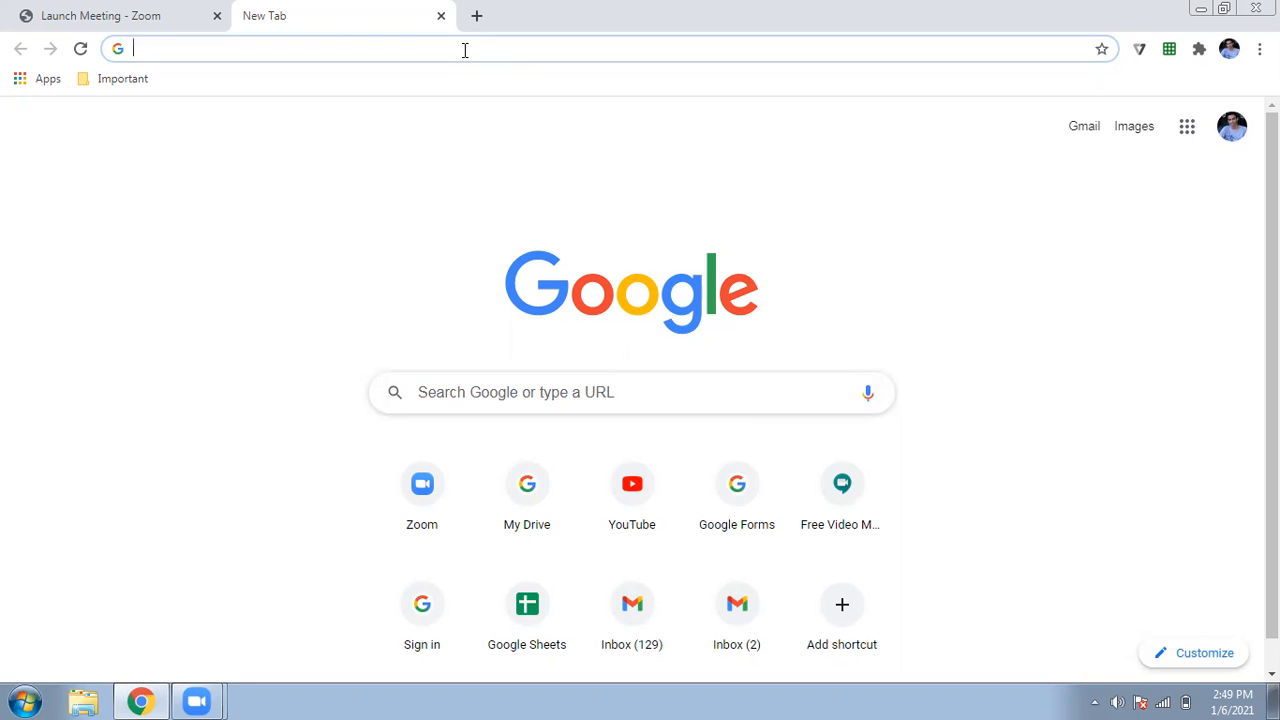
Step: Open My Drive at drive.google.com in the new browser tab
{"action": "type", "text": "drive"}
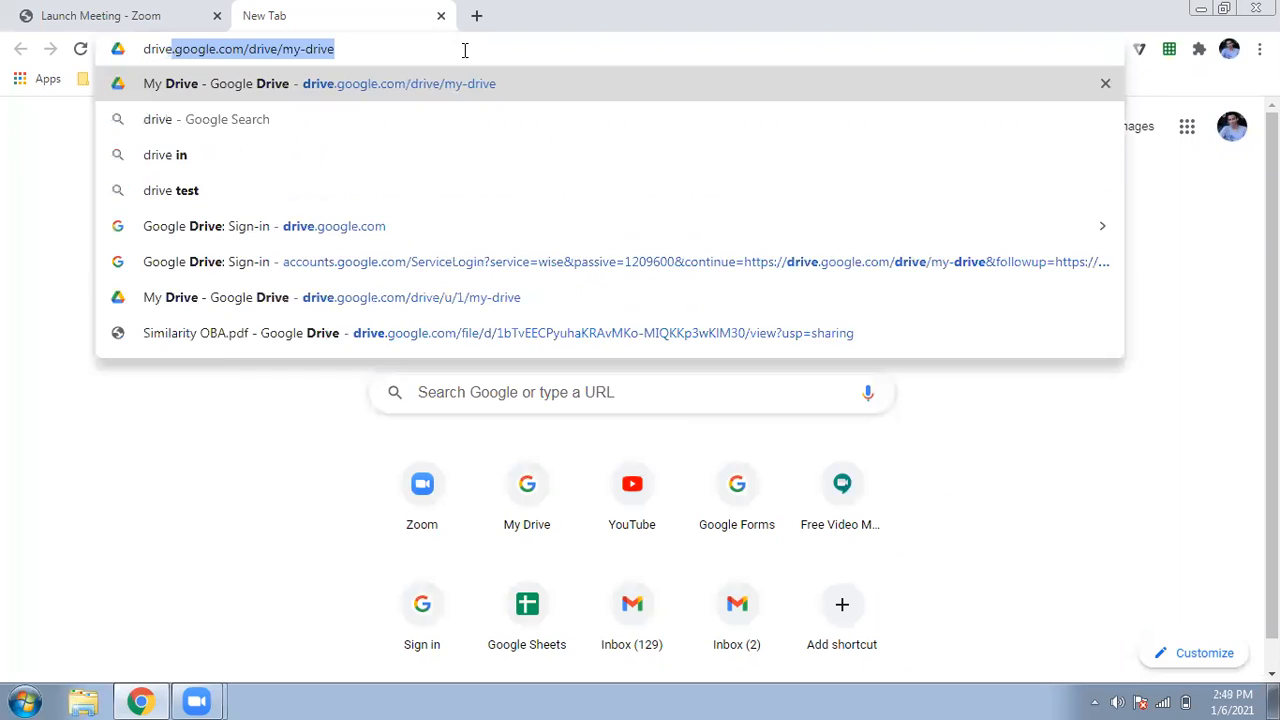
{"action": "key", "text": "Right"}
{"action": "key", "text": "BackSpace"}
{"action": "key", "text": "BackSpace"}
{"action": "key", "text": "BackSpace"}
{"action": "key", "text": "BackSpace"}
{"action": "key", "text": "BackSpace"}
{"action": "key", "text": "BackSpace"}
{"action": "key", "text": "BackSpace"}
{"action": "key", "text": "BackSpace"}
{"action": "key", "text": "BackSpace"}
{"action": "key", "text": "BackSpace"}
{"action": "key", "text": "BackSpace"}
{"action": "key", "text": "BackSpace"}
{"action": "key", "text": "BackSpace"}
{"action": "key", "text": "BackSpace"}
{"action": "key", "text": "BackSpace"}
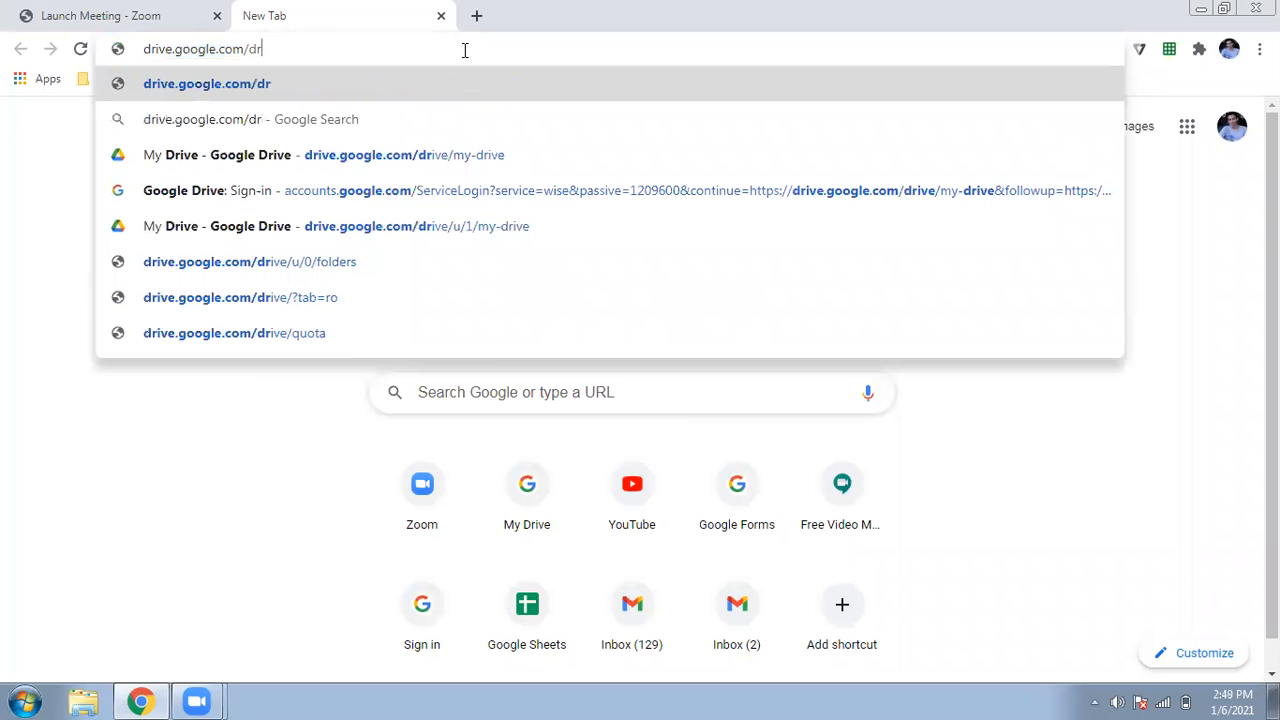
{"action": "key", "text": "Return"}
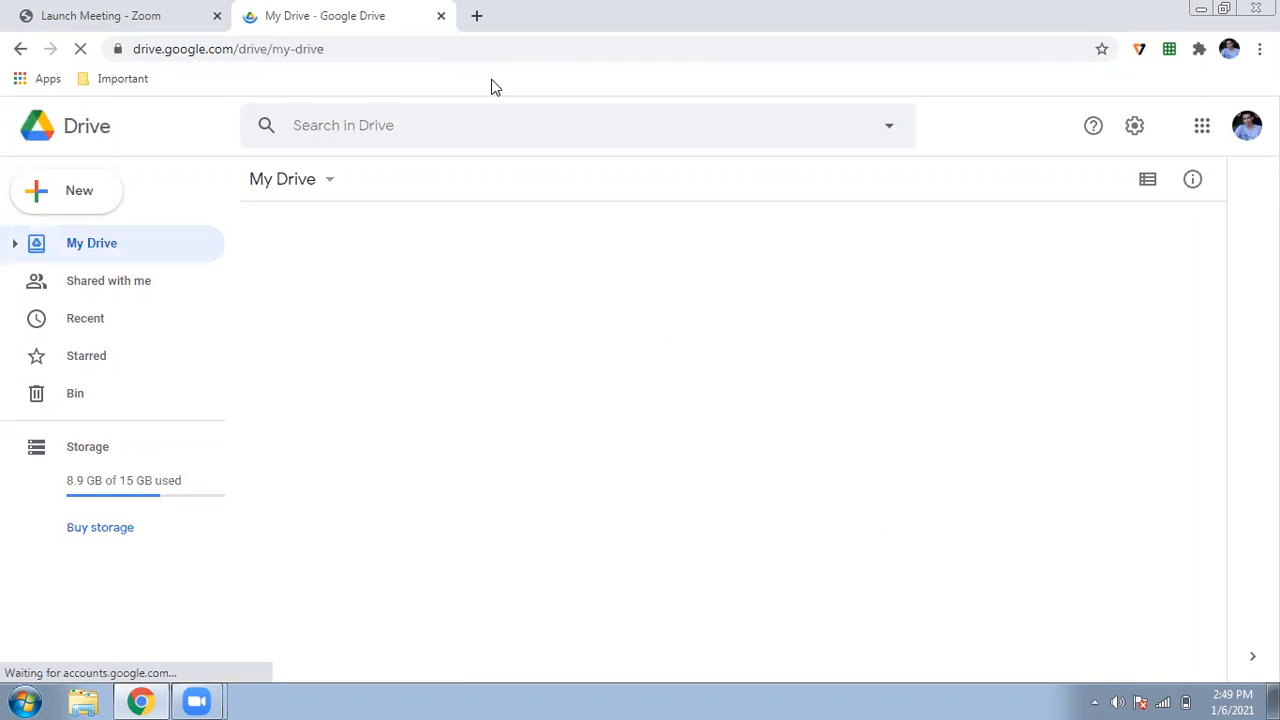
Step: Create a new folder in My Drive named "My first Folder"
{"action": "scroll", "coordinate": [656, 495], "scroll_direction": "down", "scroll_amount": 3}
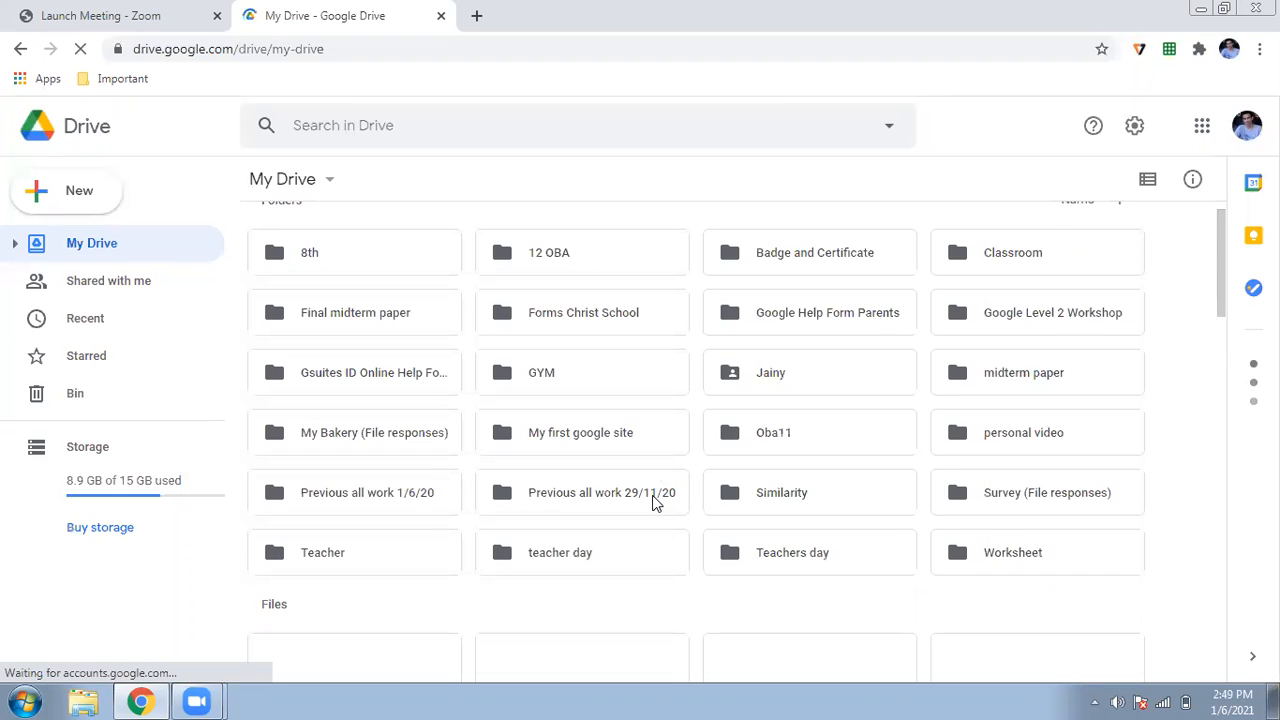
{"action": "scroll", "coordinate": [656, 503], "scroll_direction": "down", "scroll_amount": 2}
{"action": "scroll", "coordinate": [656, 503], "scroll_direction": "up", "scroll_amount": 5}
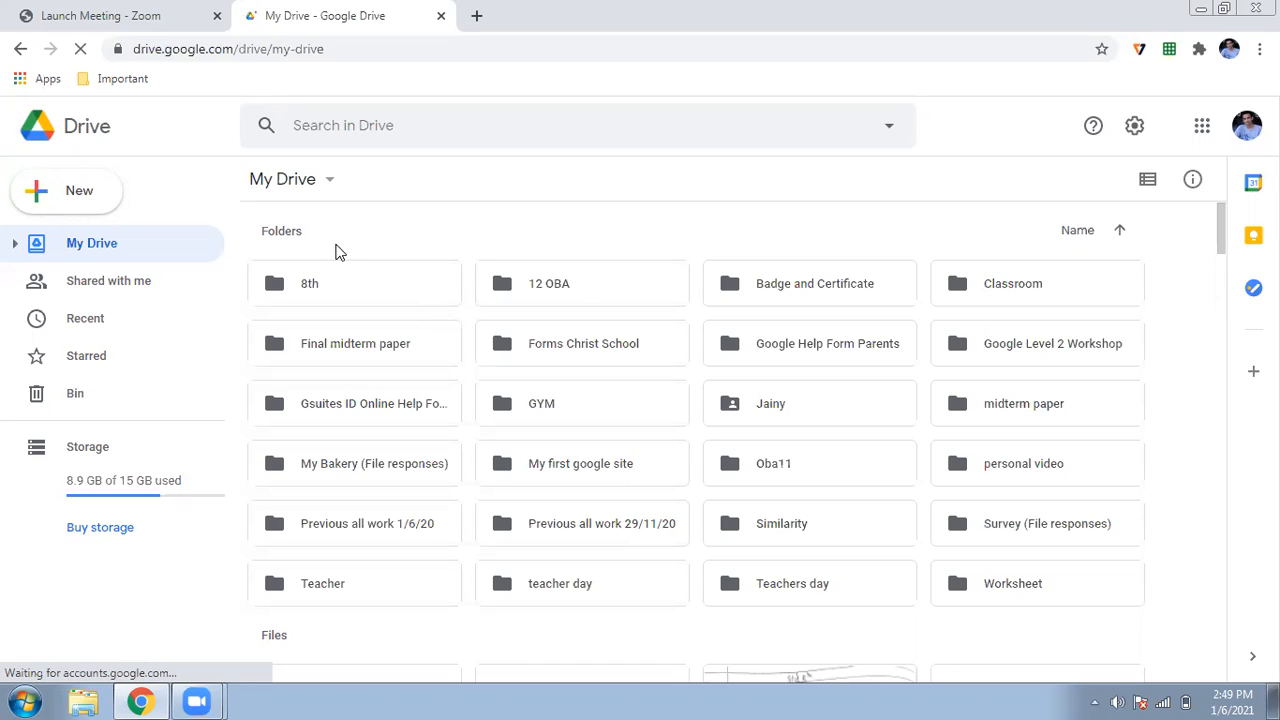
{"action": "scroll", "coordinate": [322, 230], "scroll_direction": "down", "scroll_amount": 1}
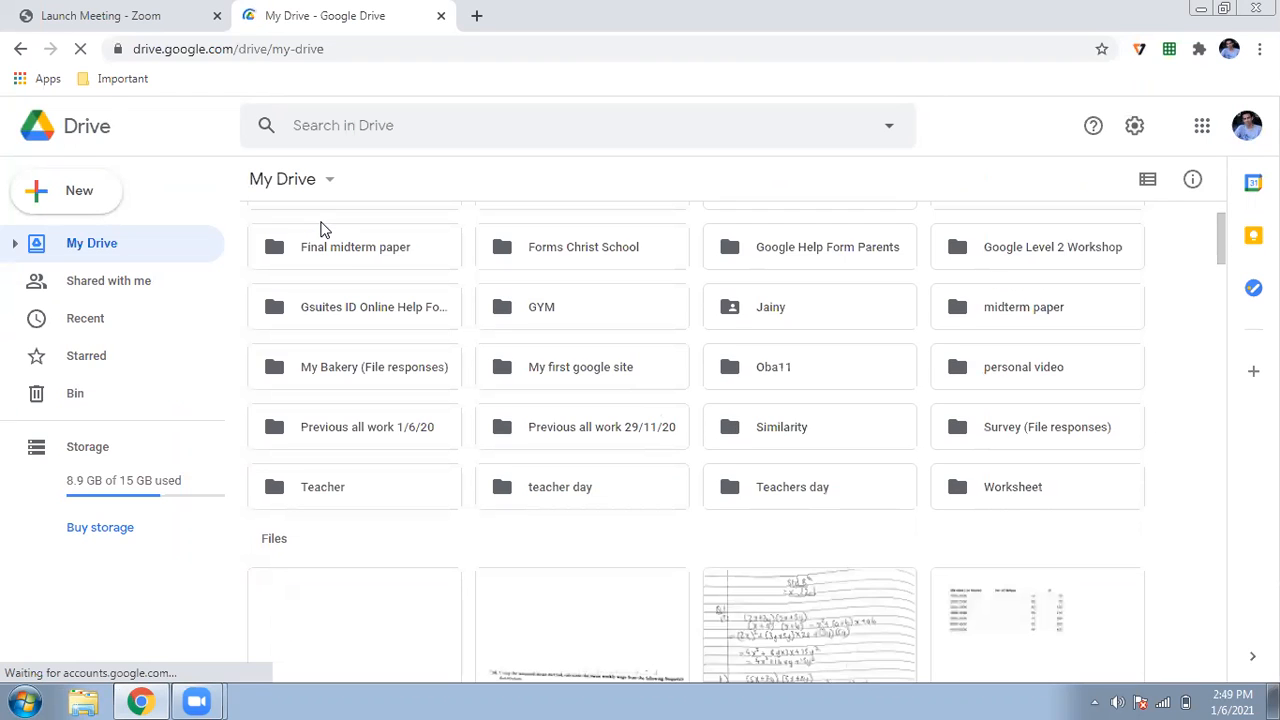
{"action": "left_click", "coordinate": [95, 192]}
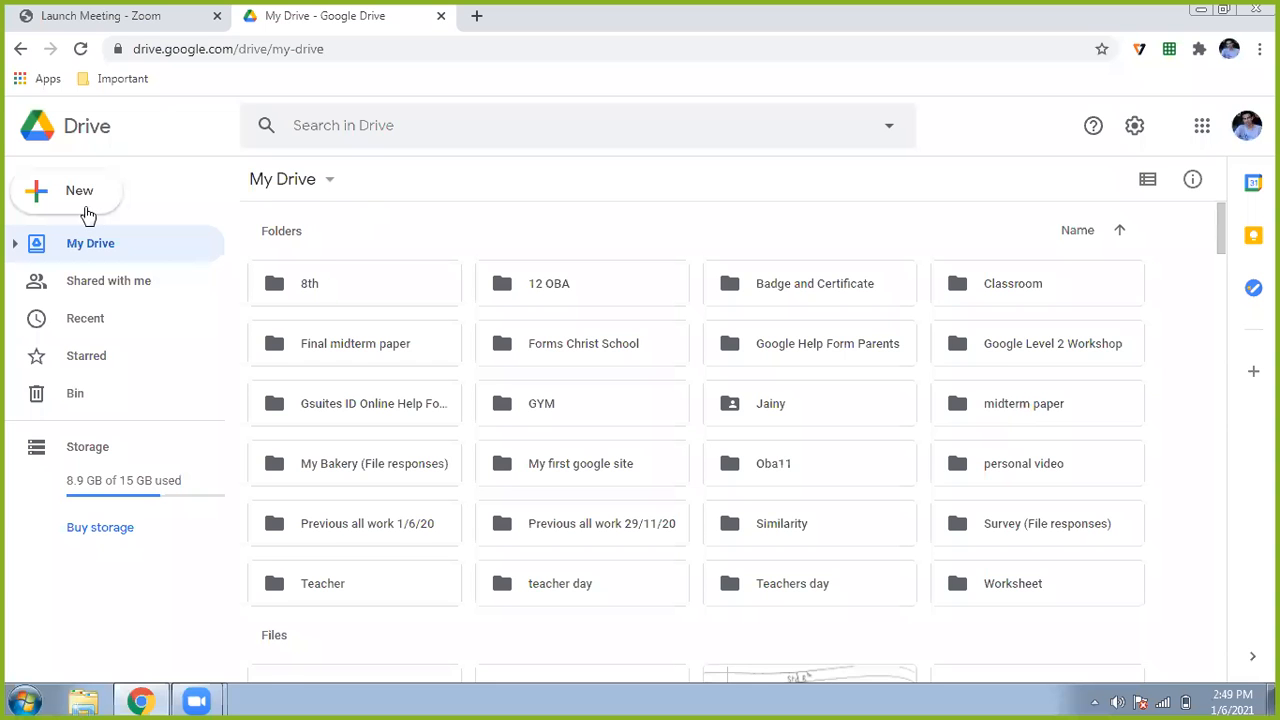
{"action": "left_click", "coordinate": [88, 215]}
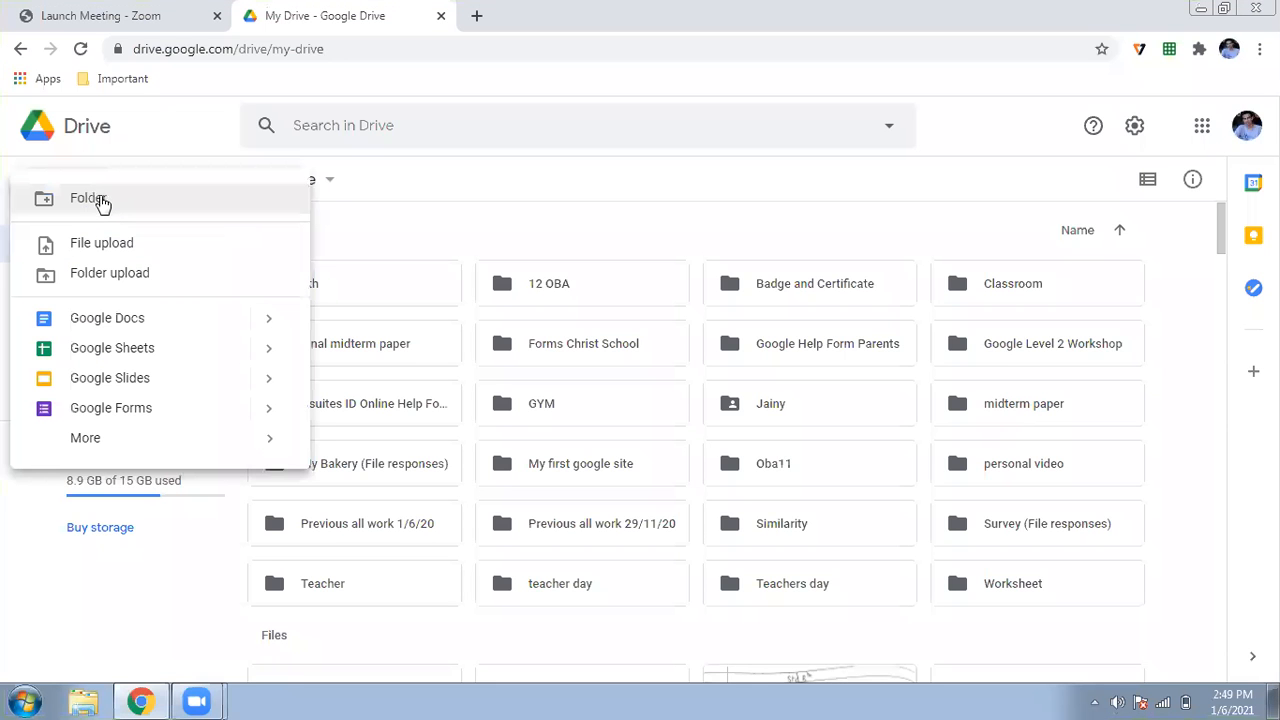
{"action": "left_click", "coordinate": [90, 200]}
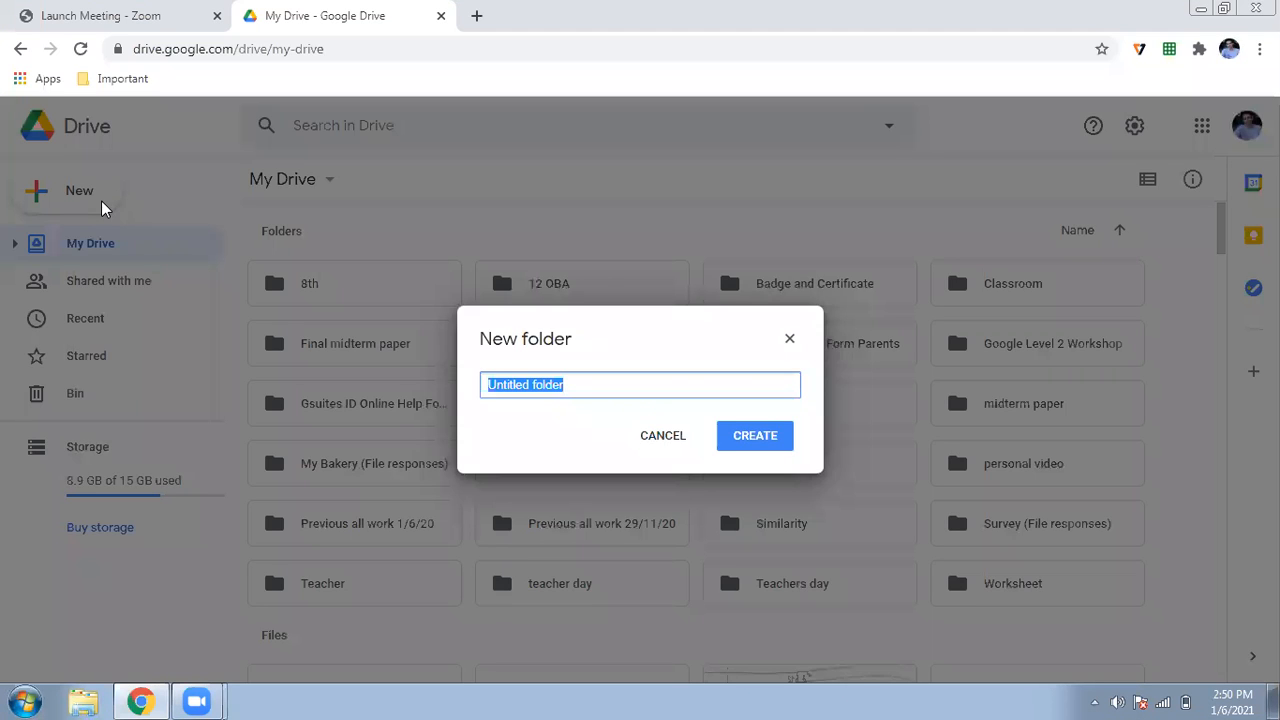
{"action": "type", "text": "My first "}
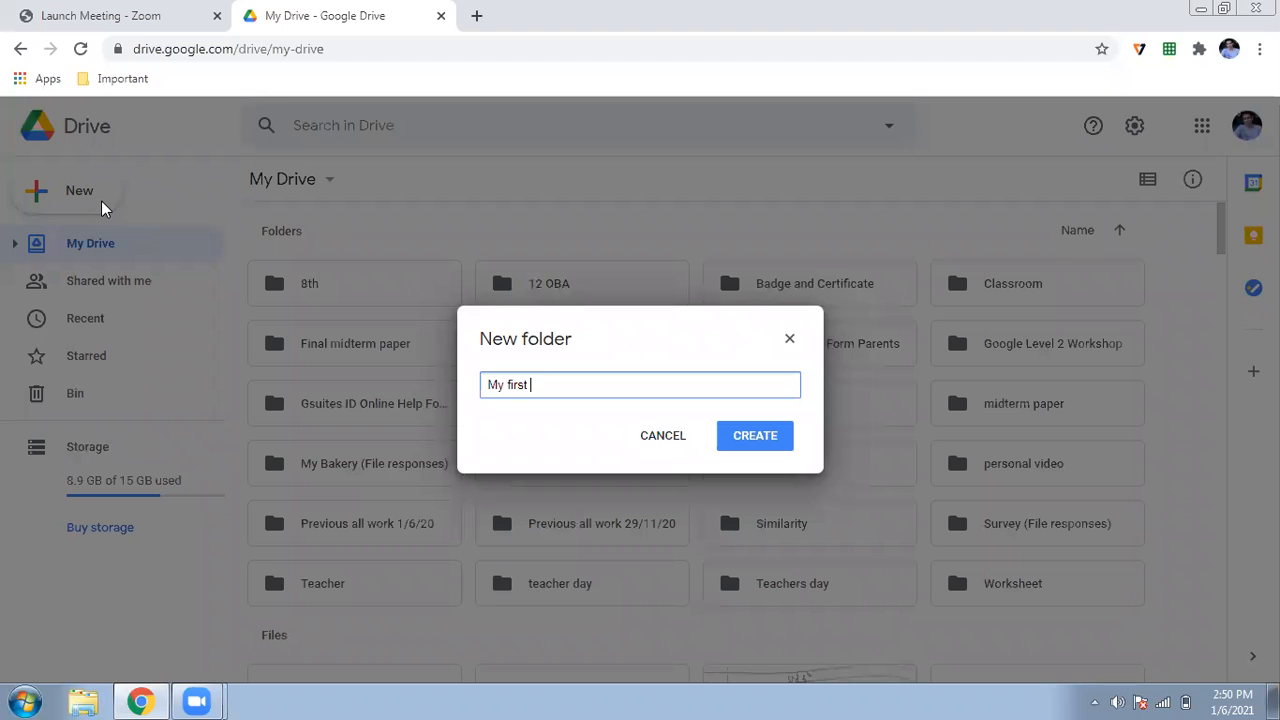
{"action": "type", "text": "Pro"}
{"action": "key", "text": "Return"}
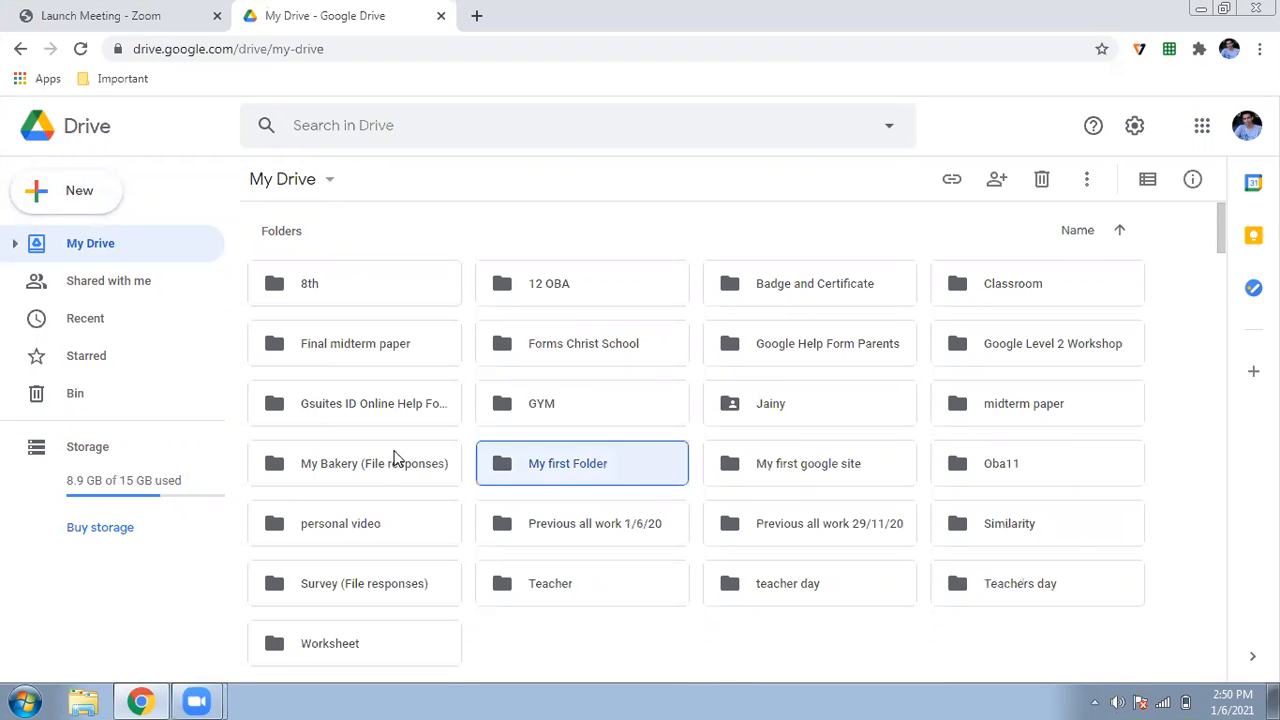
Step: Open My first Folder and start a file upload into it
{"action": "double_click", "coordinate": [575, 463]}
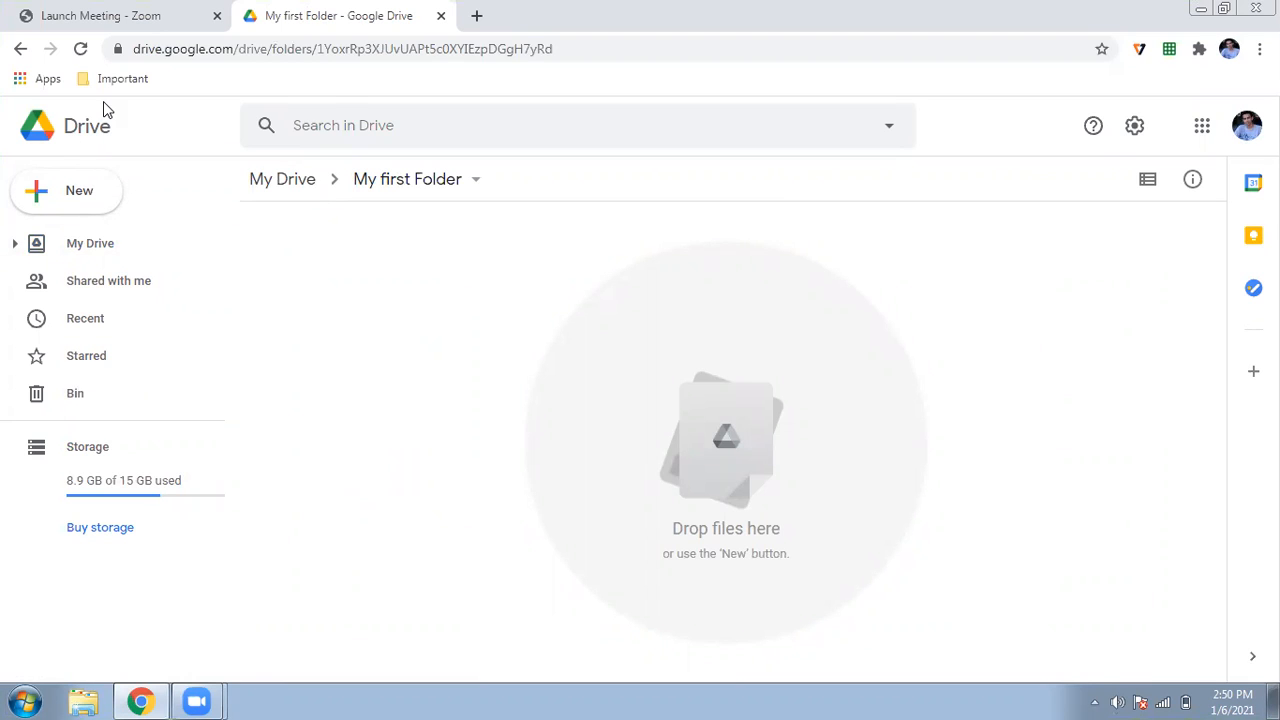
{"action": "left_click", "coordinate": [41, 196]}
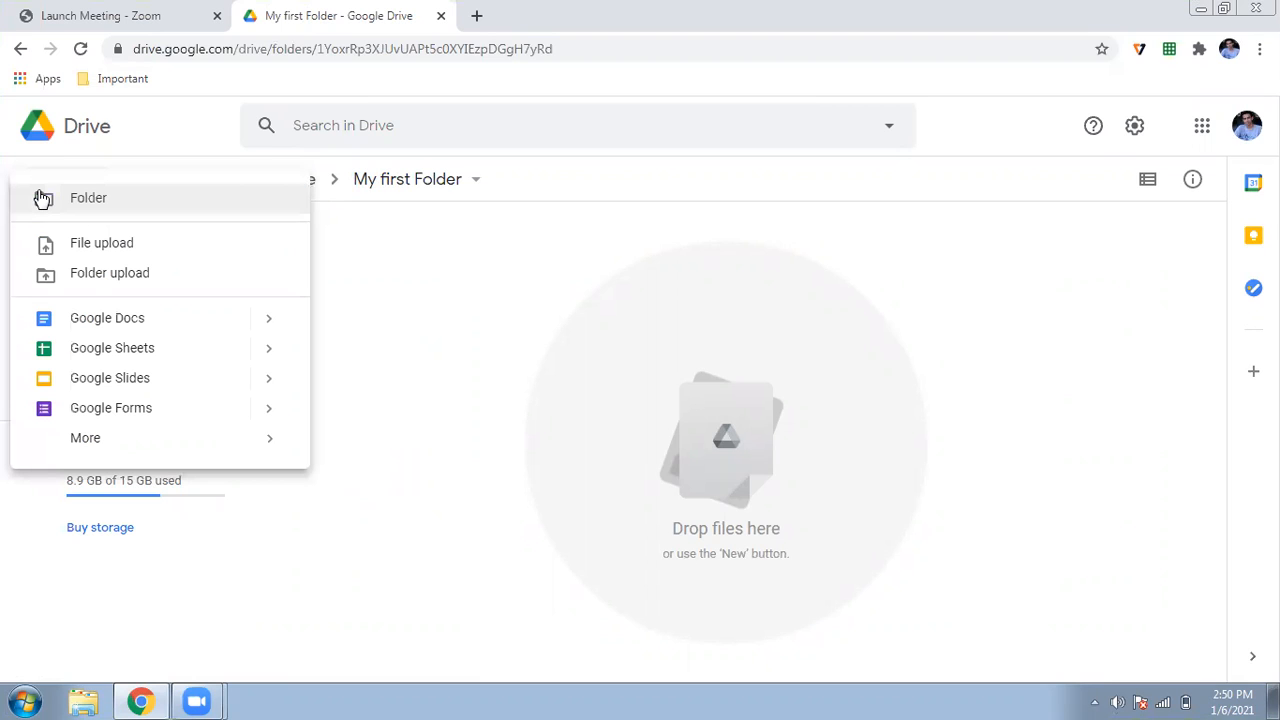
{"action": "left_click", "coordinate": [173, 323]}
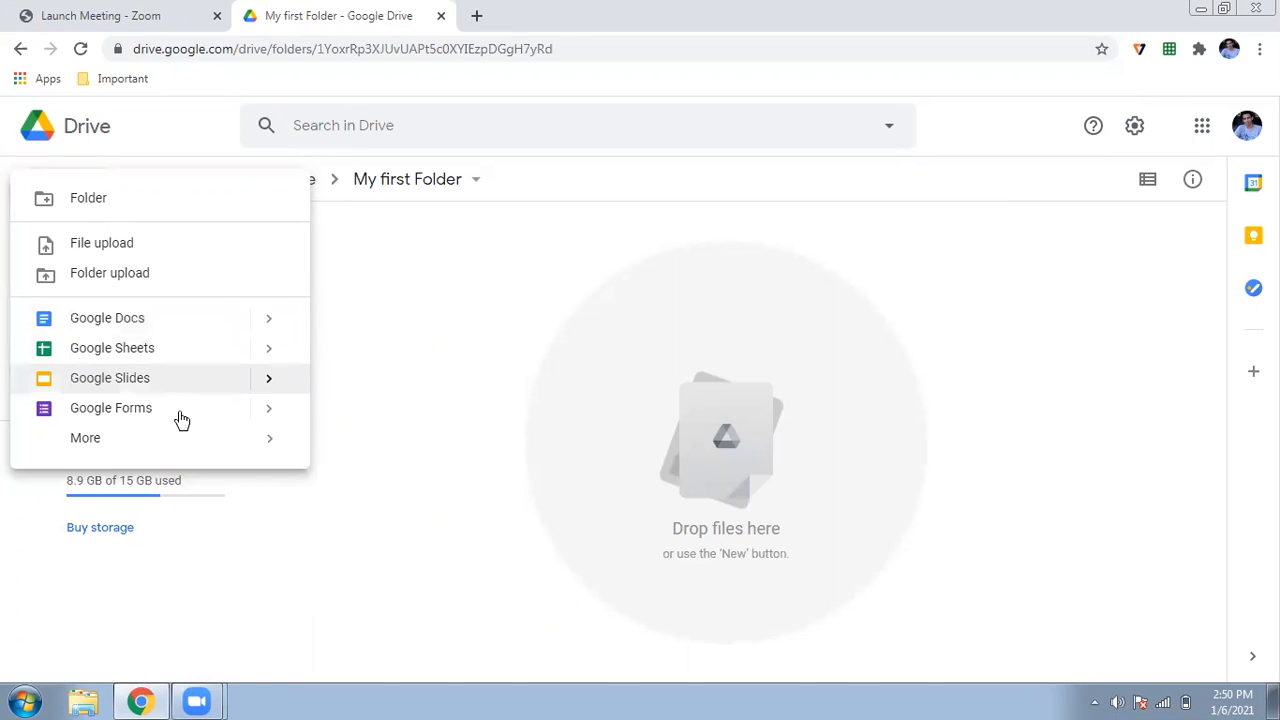
{"action": "mouse_move", "coordinate": [260, 457]}
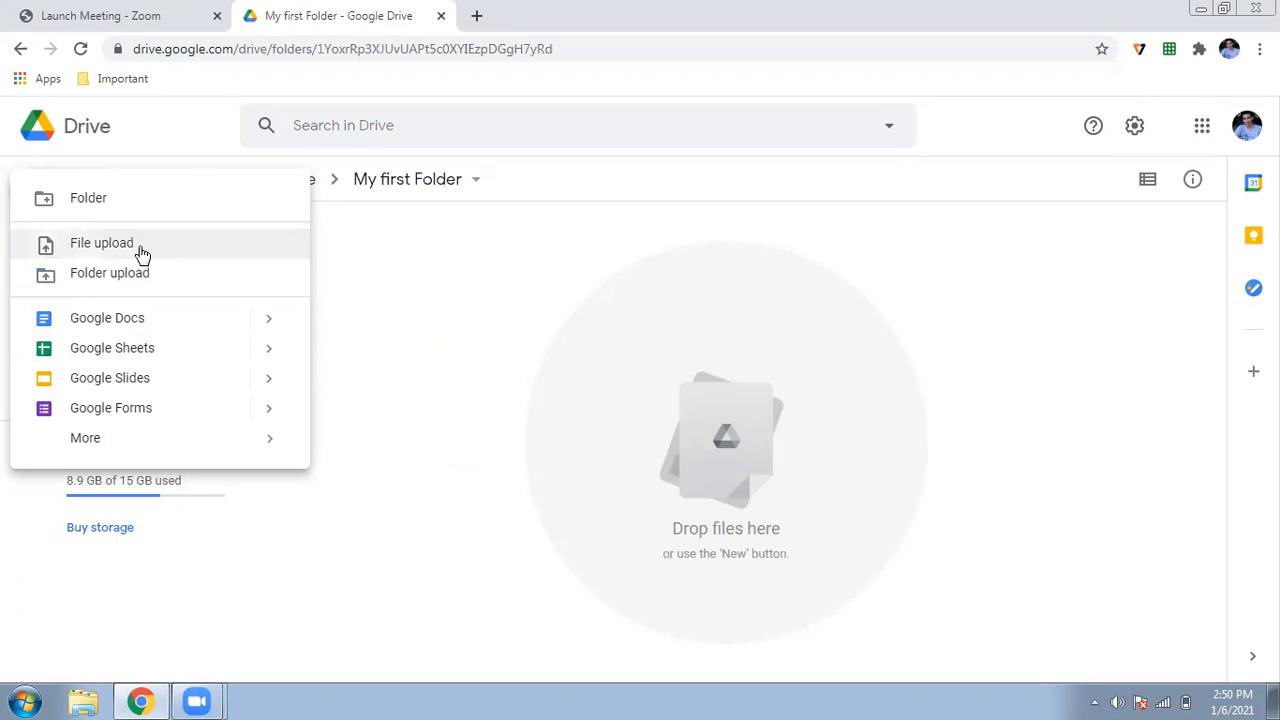
{"action": "left_click", "coordinate": [141, 251]}
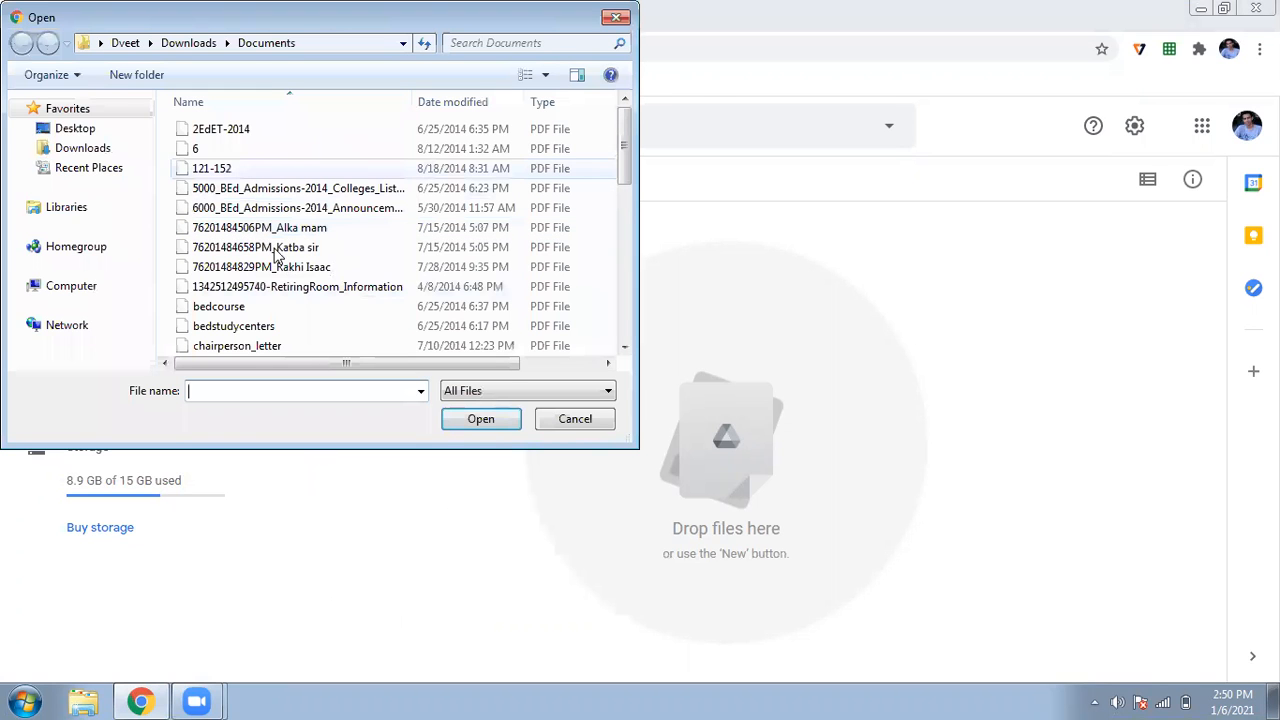
Step: Upload the CBse Word document from the Desktop and dismiss the upload notice
{"action": "left_click", "coordinate": [120, 46]}
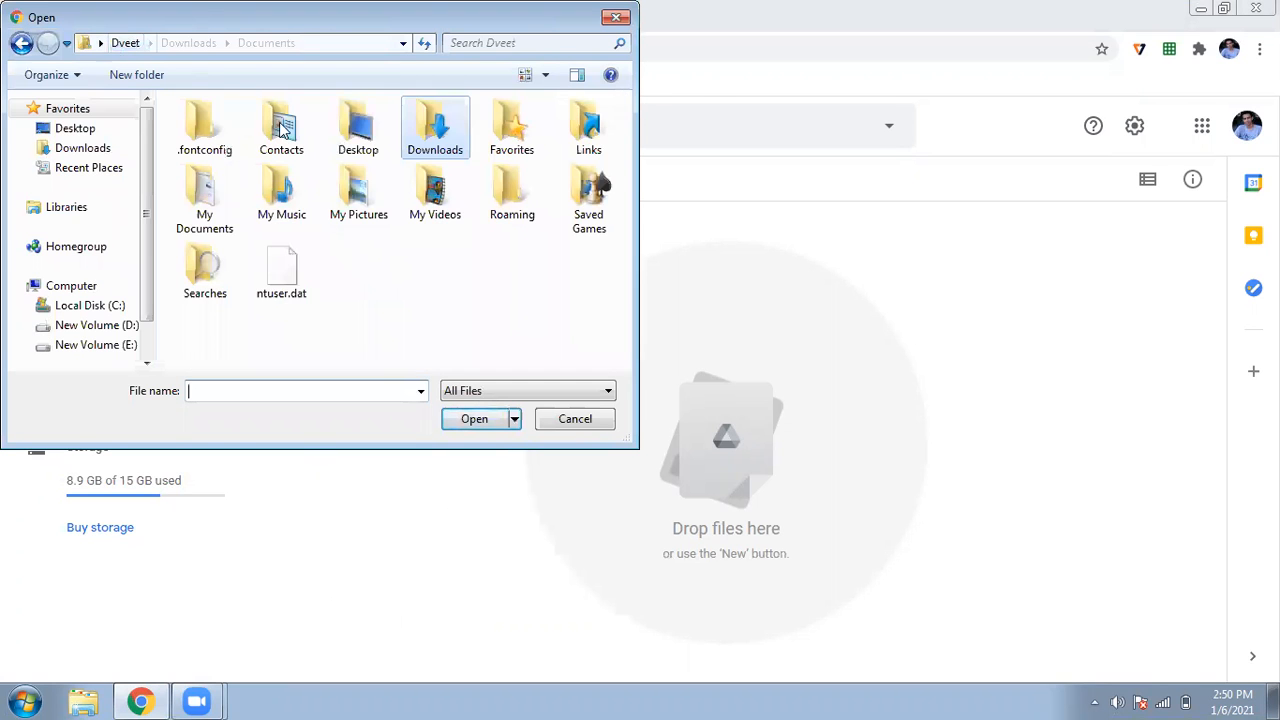
{"action": "left_click", "coordinate": [82, 131]}
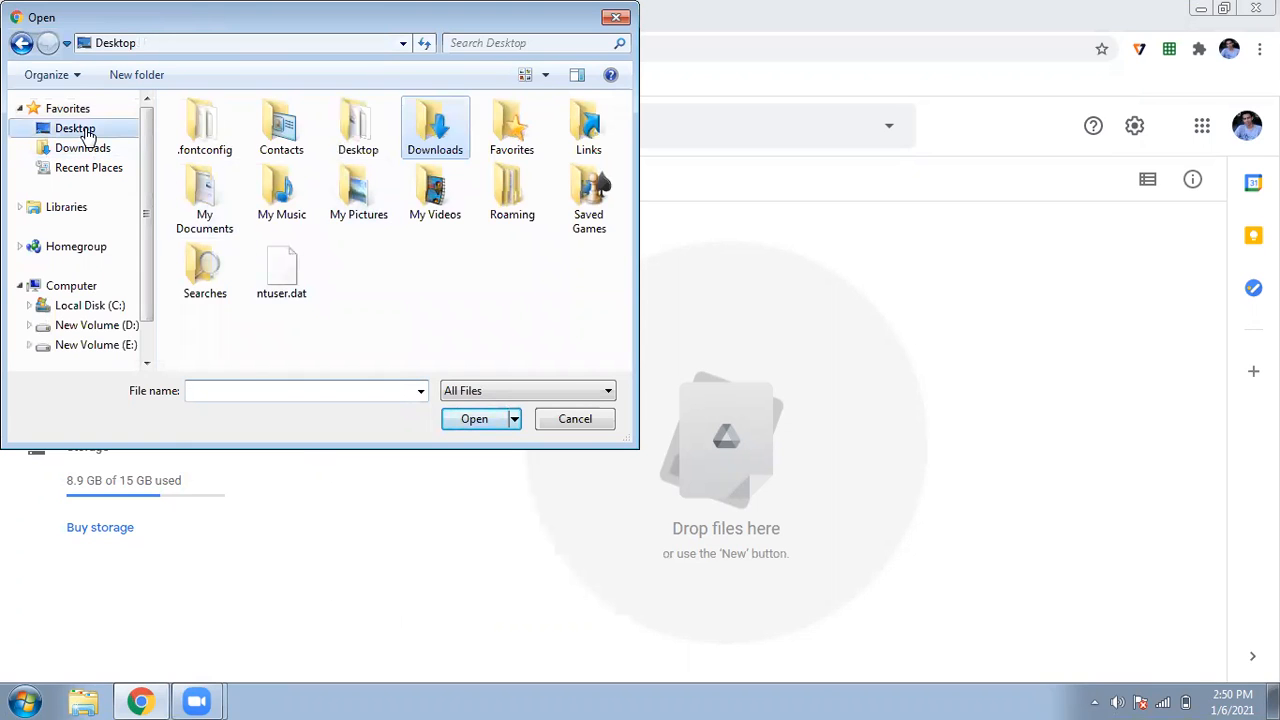
{"action": "scroll", "coordinate": [400, 223], "scroll_direction": "down", "scroll_amount": 1}
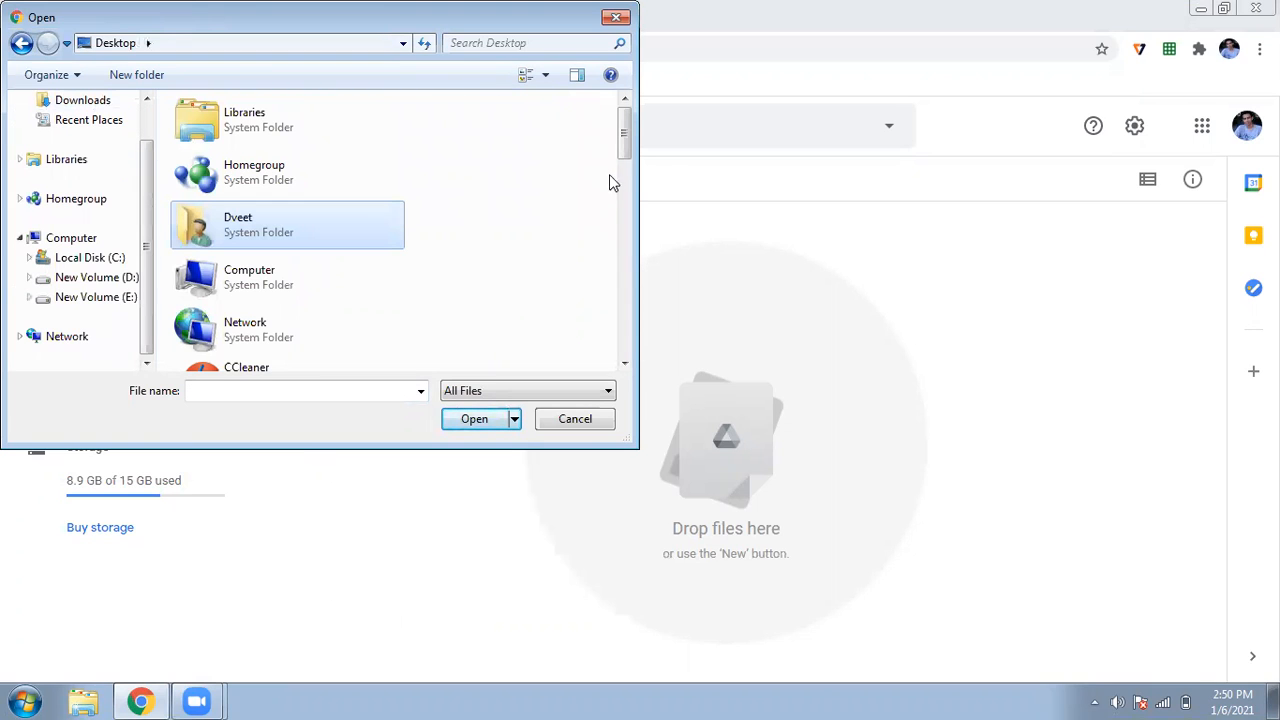
{"action": "left_click_drag", "start_coordinate": [626, 146], "coordinate": [638, 277]}
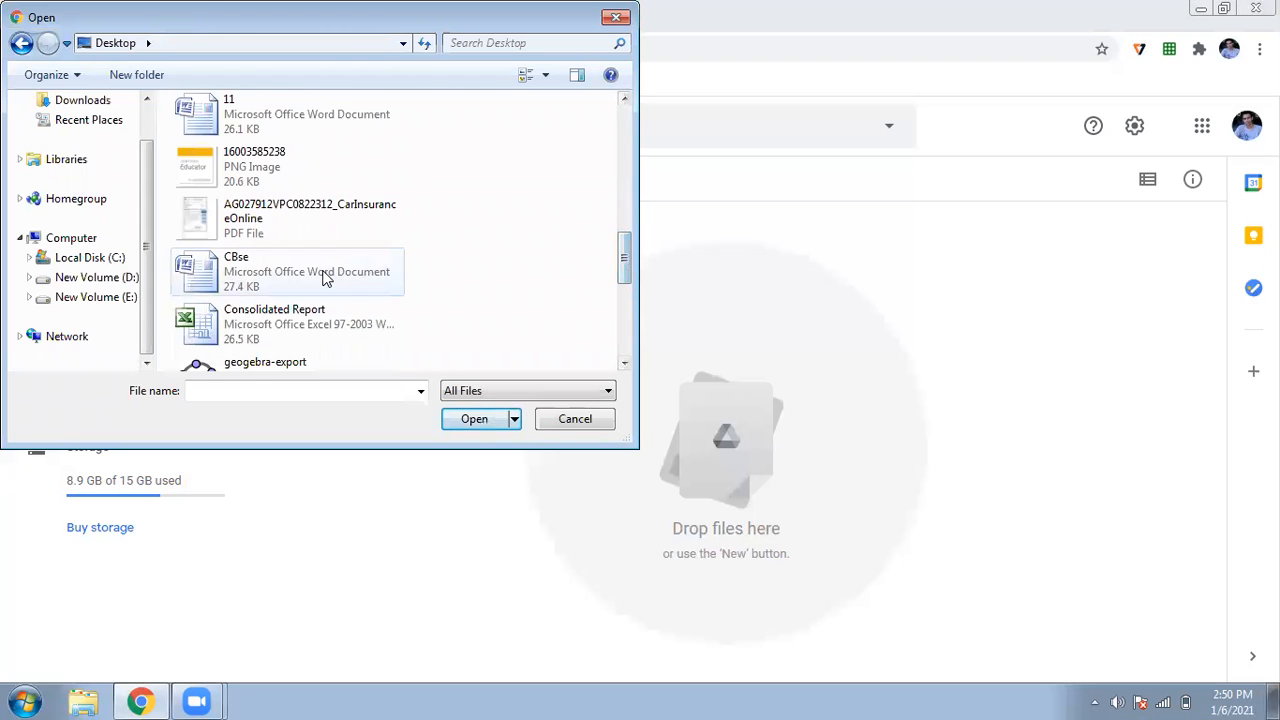
{"action": "left_click", "coordinate": [320, 275]}
{"action": "left_click", "coordinate": [472, 419]}
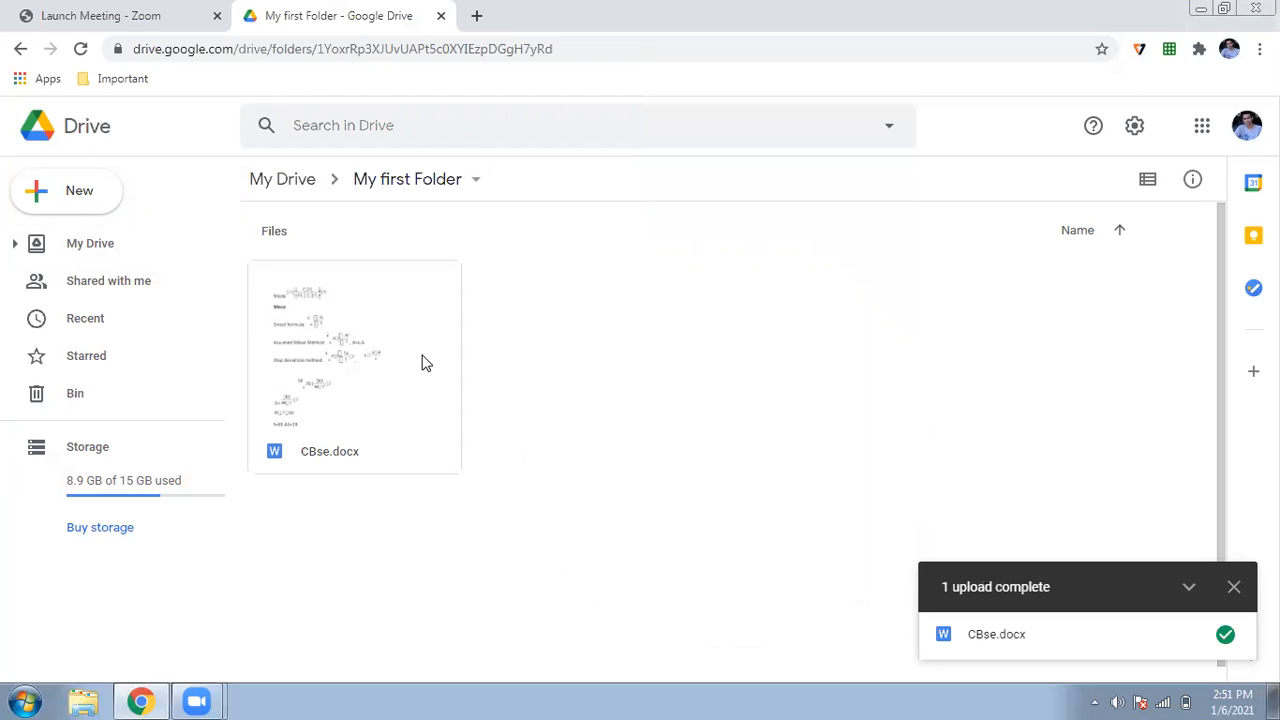
{"action": "left_click", "coordinate": [1234, 588]}
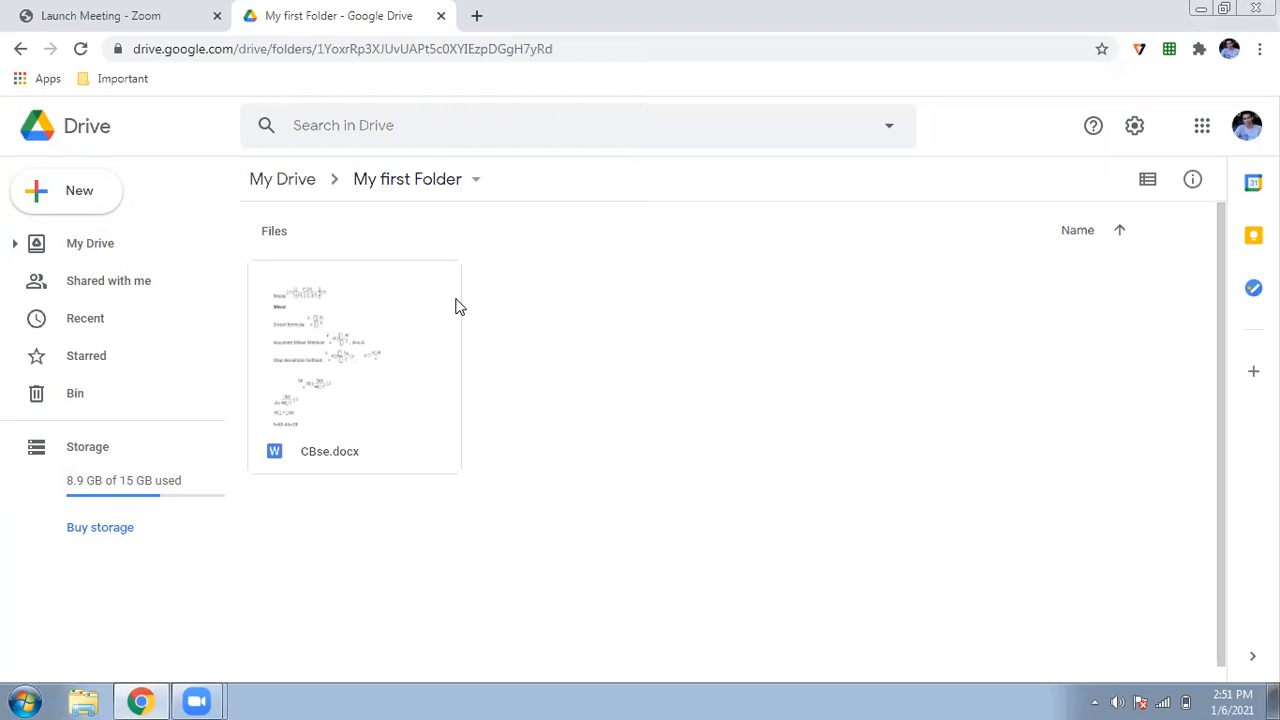
Step: Return to My Drive and open the sharing settings of My first Folder
{"action": "left_click", "coordinate": [294, 180]}
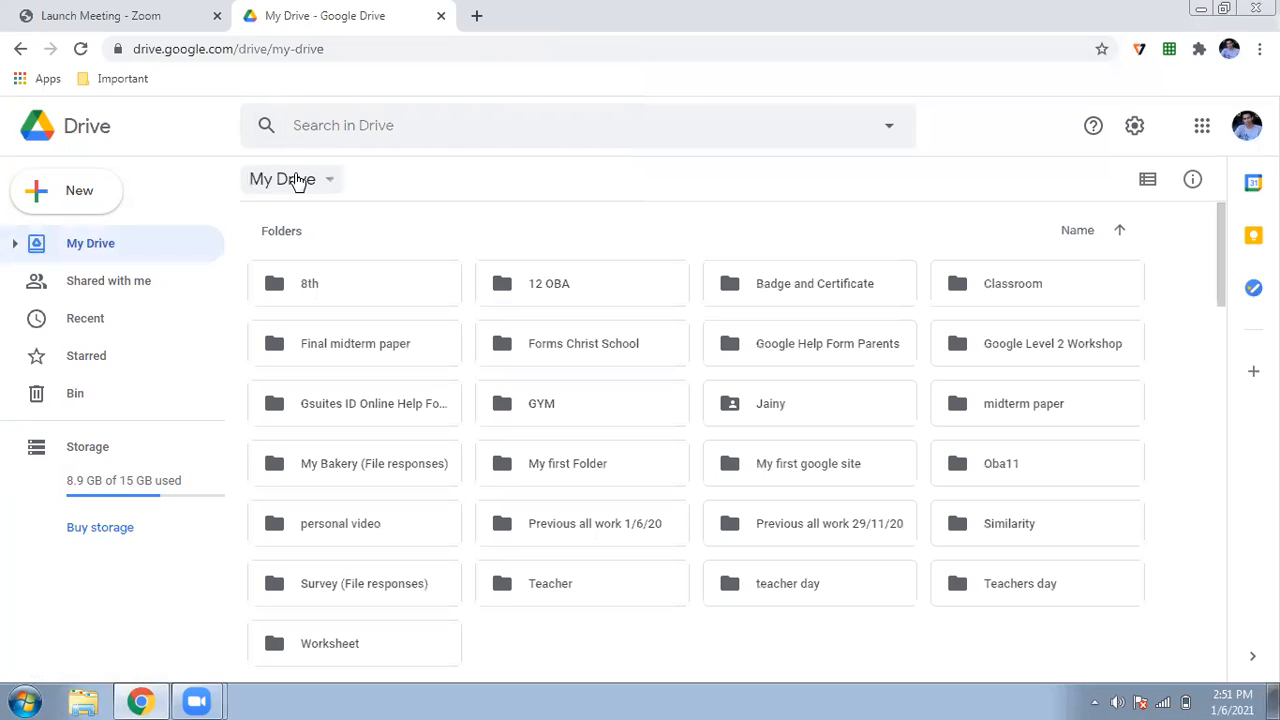
{"action": "left_click", "coordinate": [593, 468]}
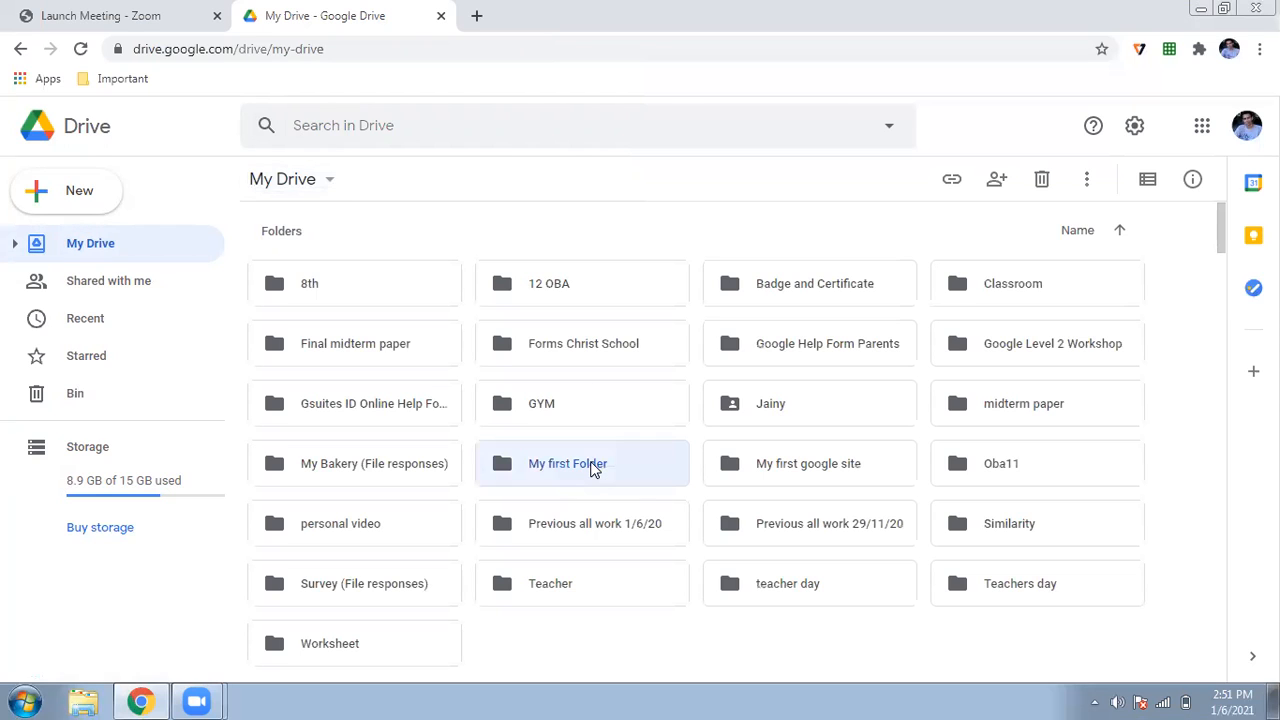
{"action": "right_click", "coordinate": [593, 470]}
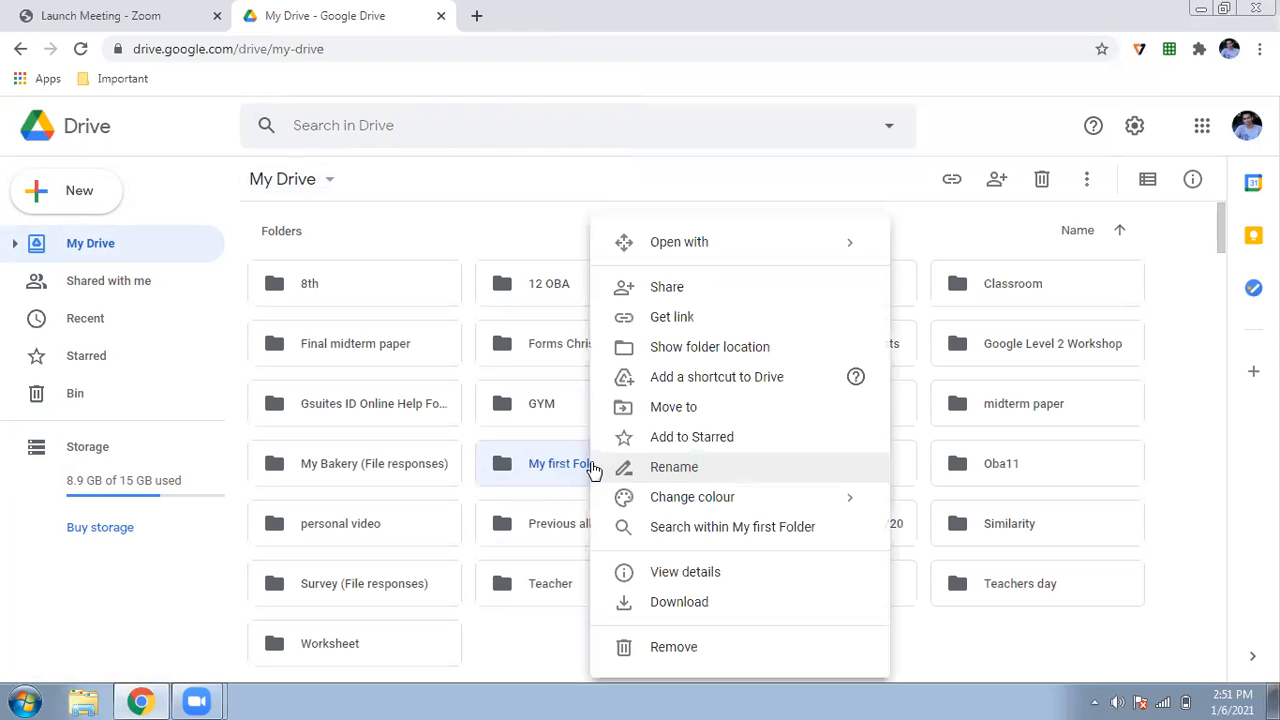
{"action": "left_click", "coordinate": [700, 297]}
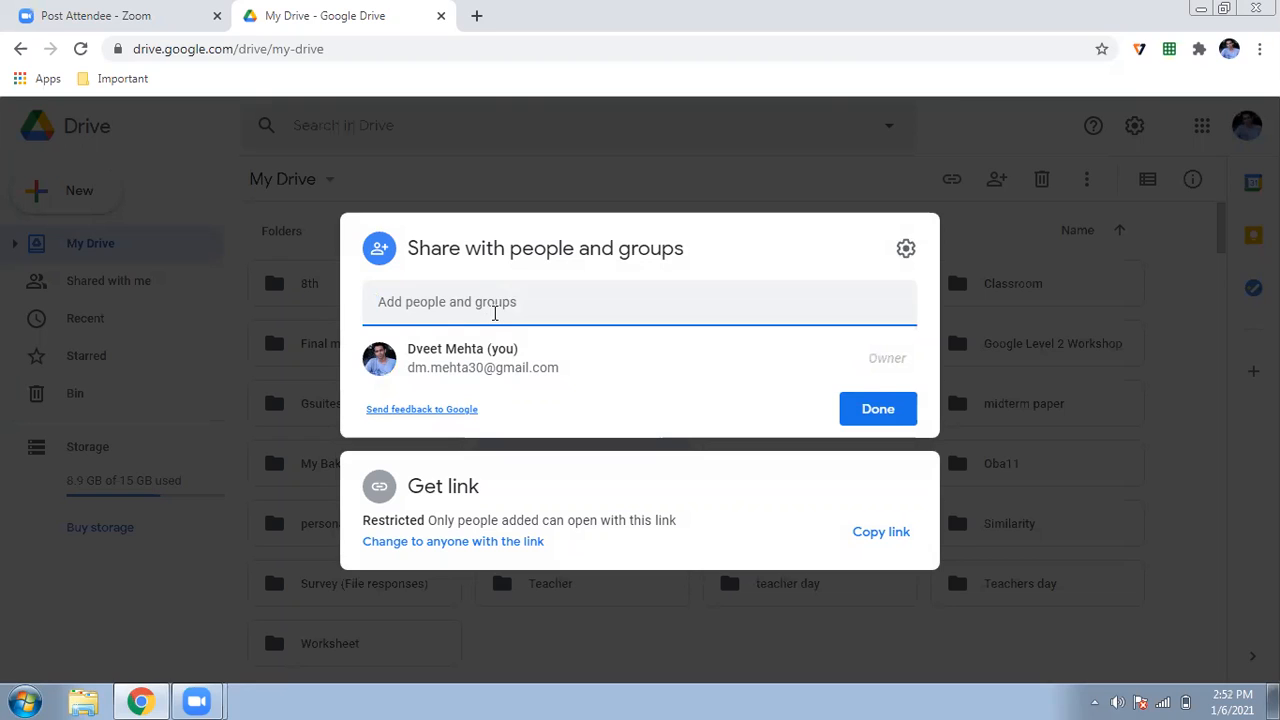
Step: Try sharing the folder with a recipient's e-mail address as Editor, going back without sending the invitation
{"action": "key", "text": "ctrl+v"}
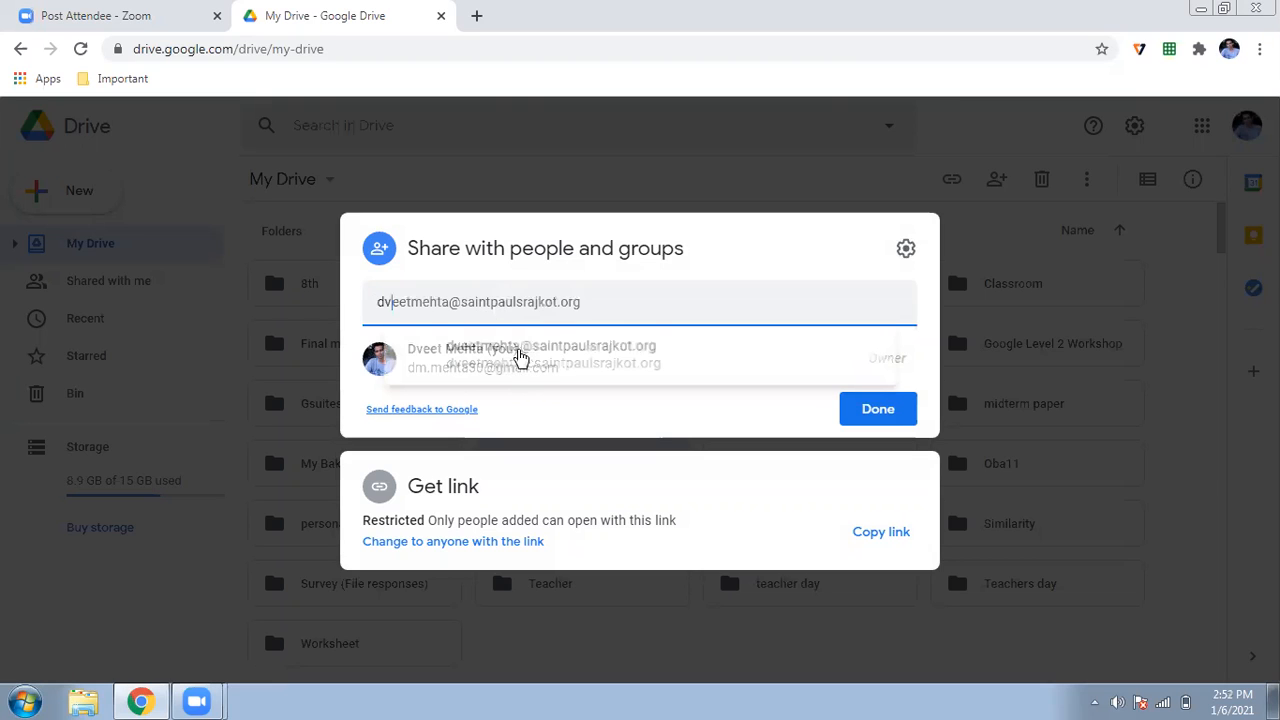
{"action": "left_click", "coordinate": [519, 357]}
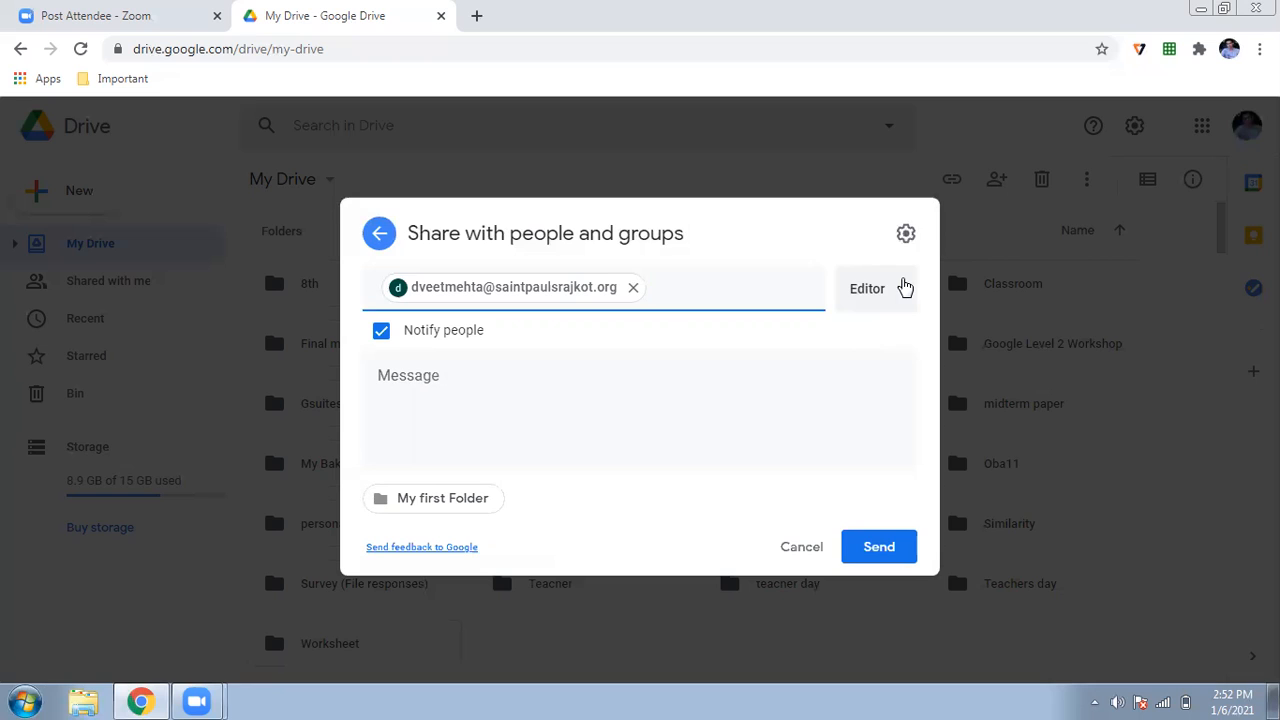
{"action": "left_click", "coordinate": [903, 307]}
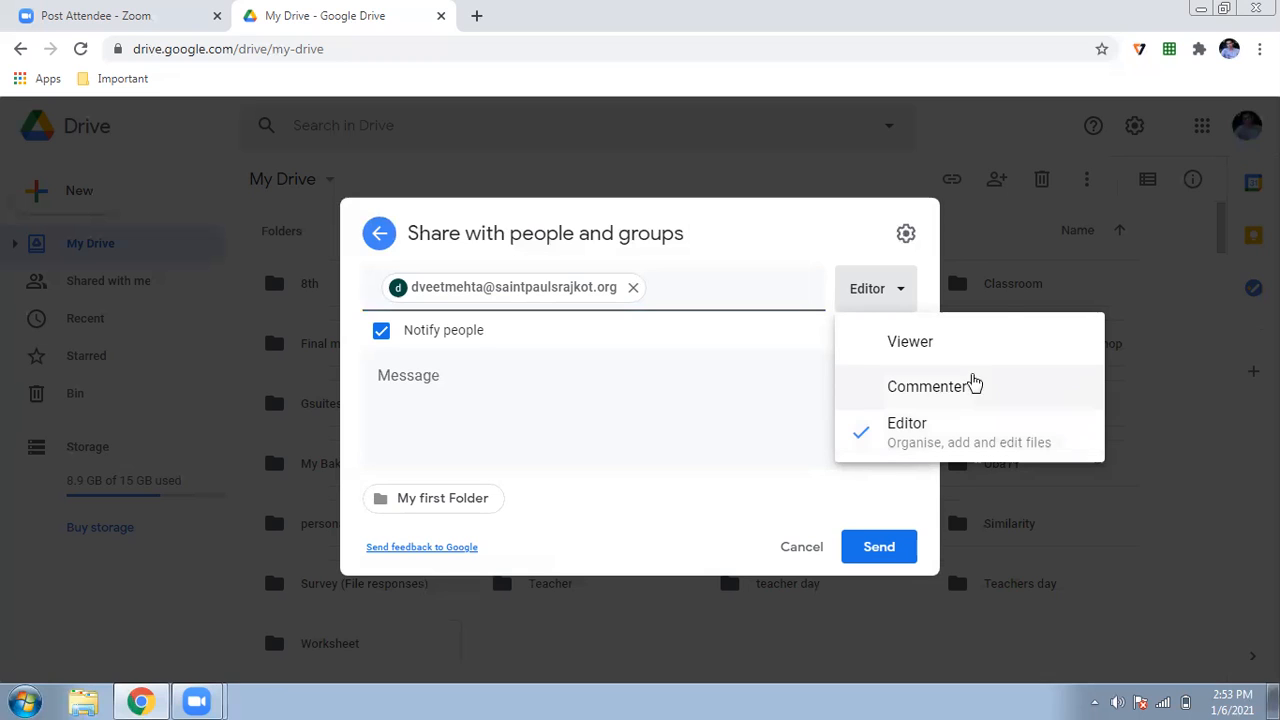
{"action": "left_click", "coordinate": [940, 432]}
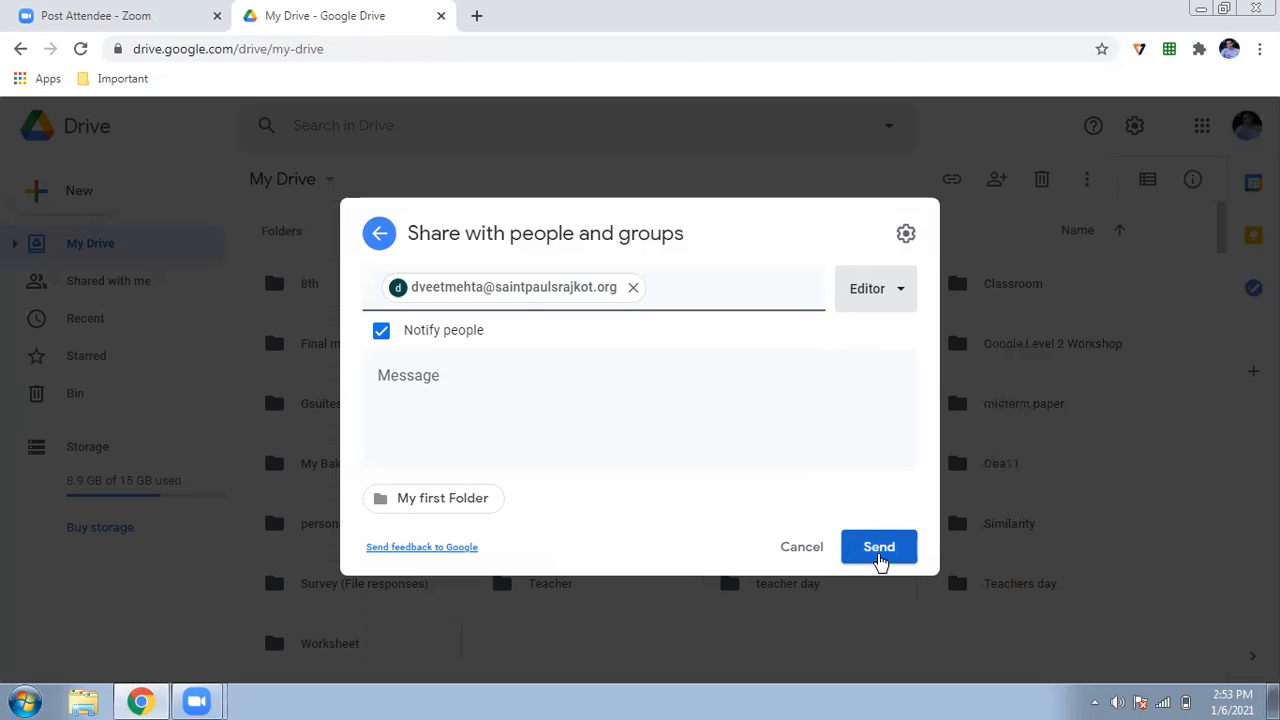
{"action": "left_click", "coordinate": [382, 233]}
Step: Set the folder's link access to Anyone with the link, keeping the Viewer role
{"action": "left_click", "coordinate": [670, 552]}
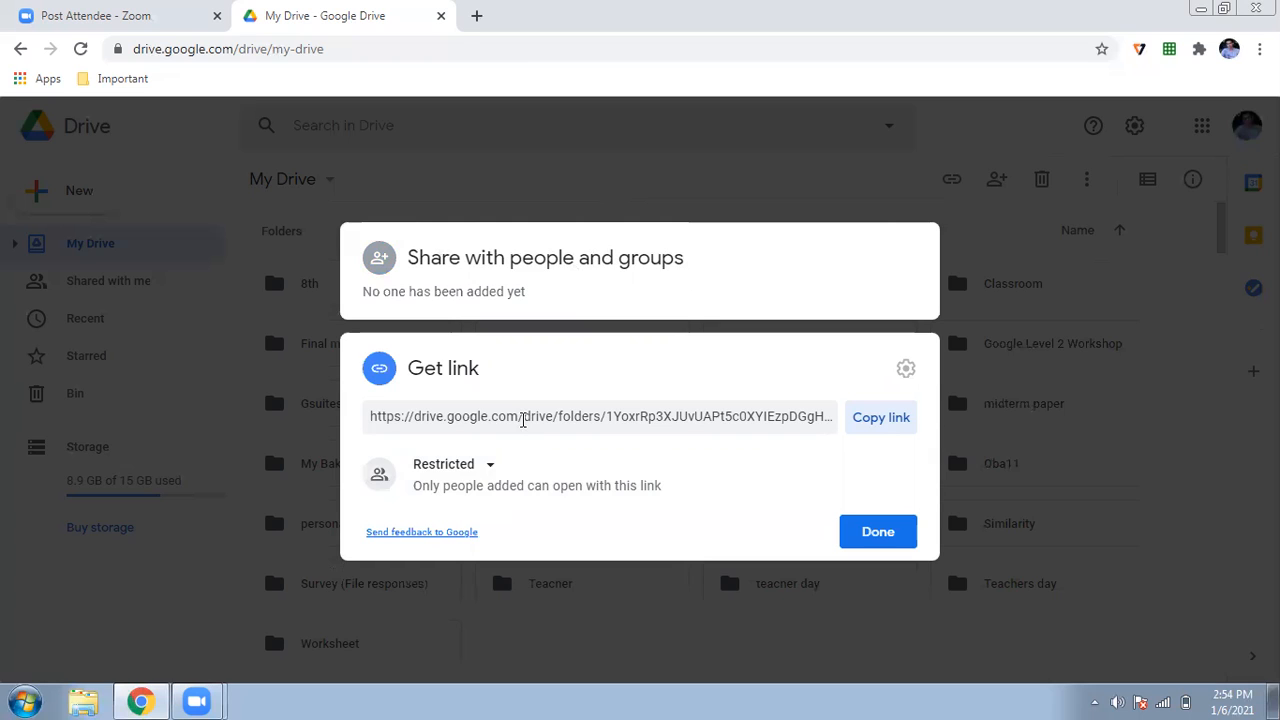
{"action": "left_click", "coordinate": [487, 467]}
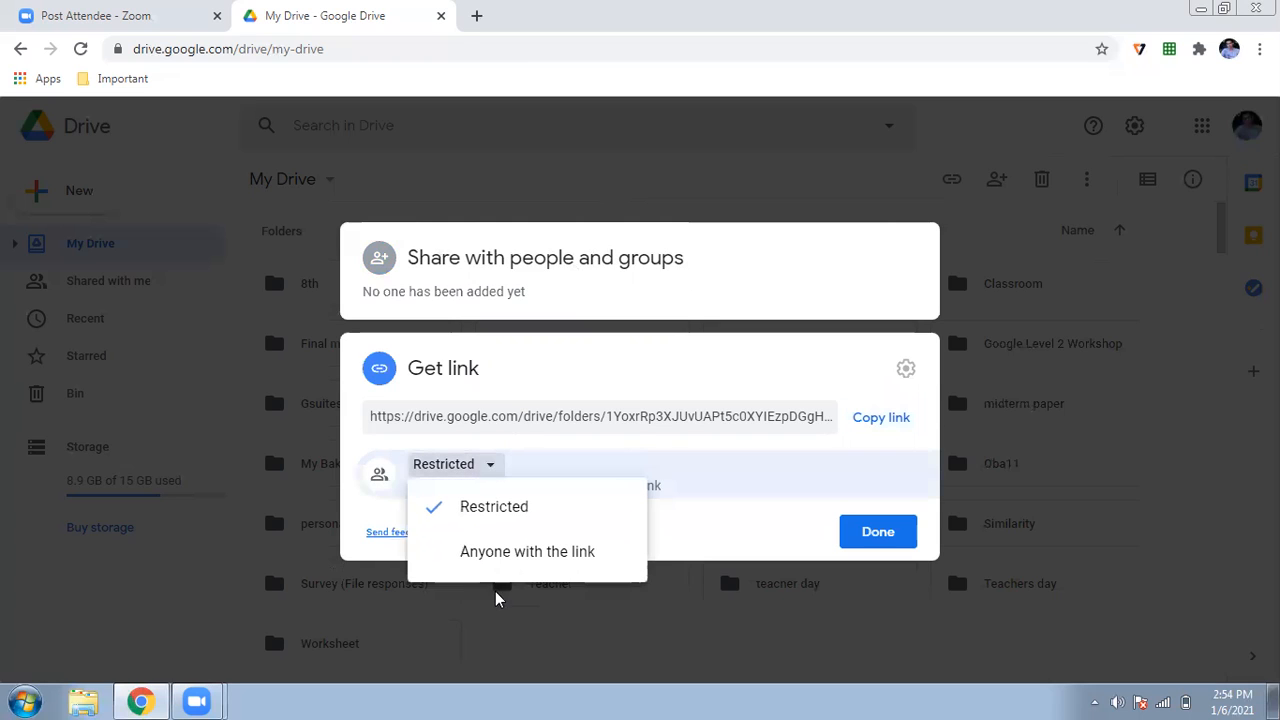
{"action": "left_click", "coordinate": [514, 551]}
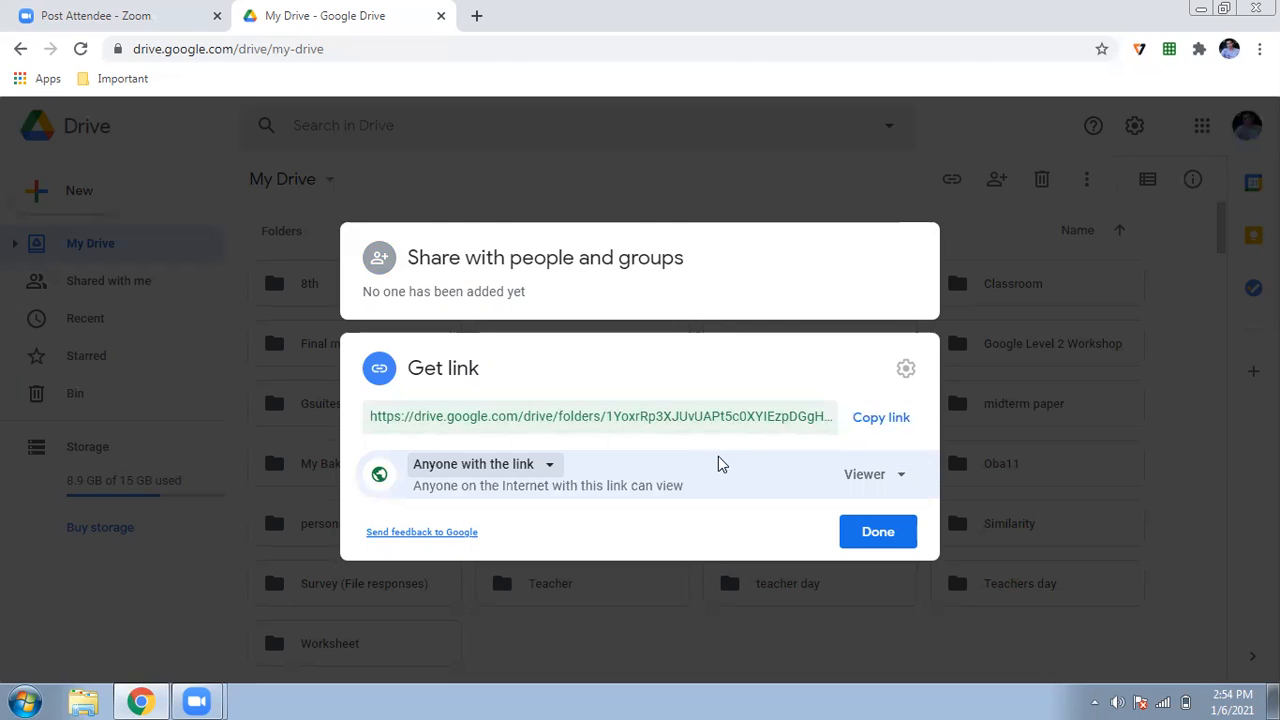
{"action": "left_click", "coordinate": [899, 488]}
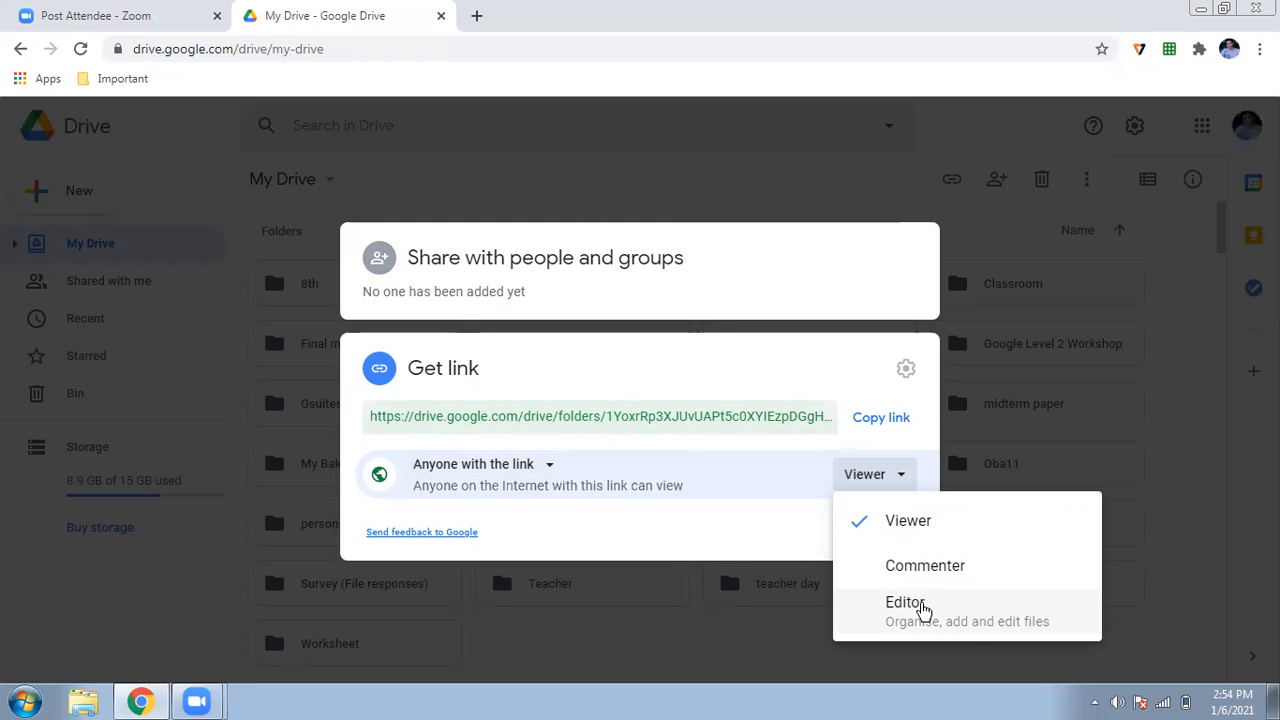
{"action": "left_click", "coordinate": [763, 558]}
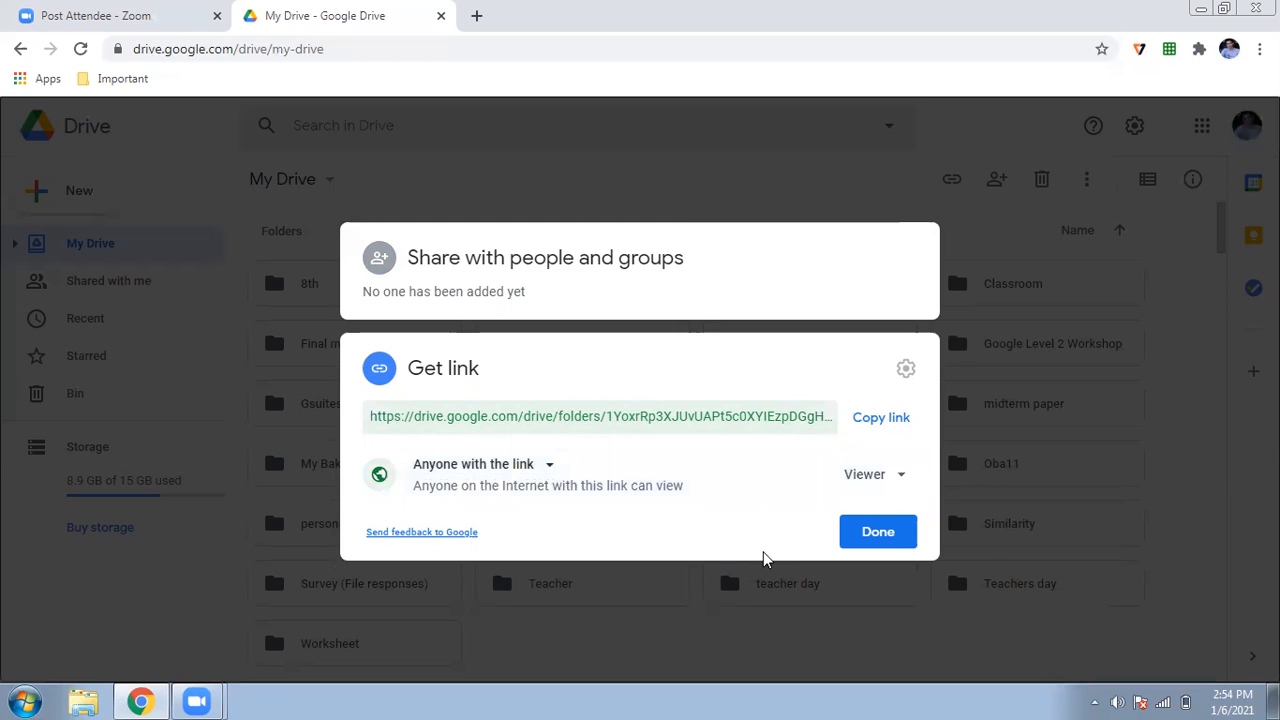
Step: Close the sharing settings and open My first Folder
{"action": "left_click", "coordinate": [917, 541]}
{"action": "double_click", "coordinate": [568, 465]}
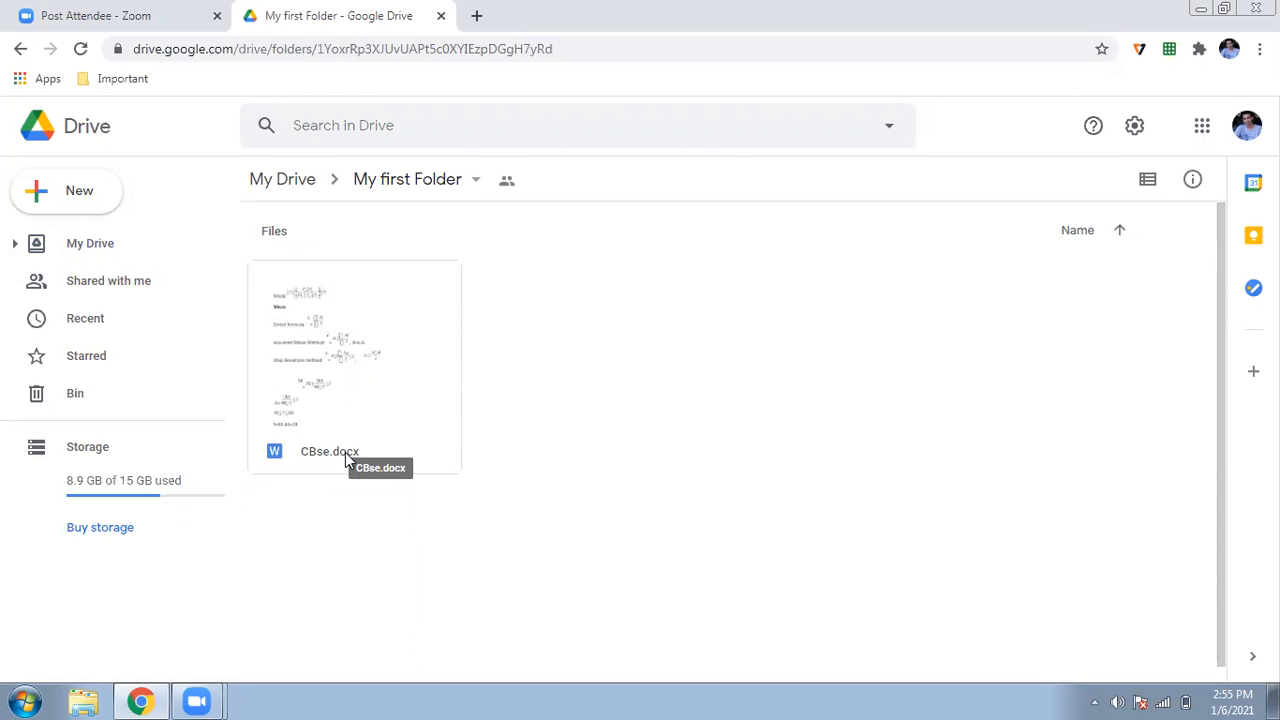
Step: Open the CBse.docx file from My first Folder with Google Docs
{"action": "double_click", "coordinate": [391, 337]}
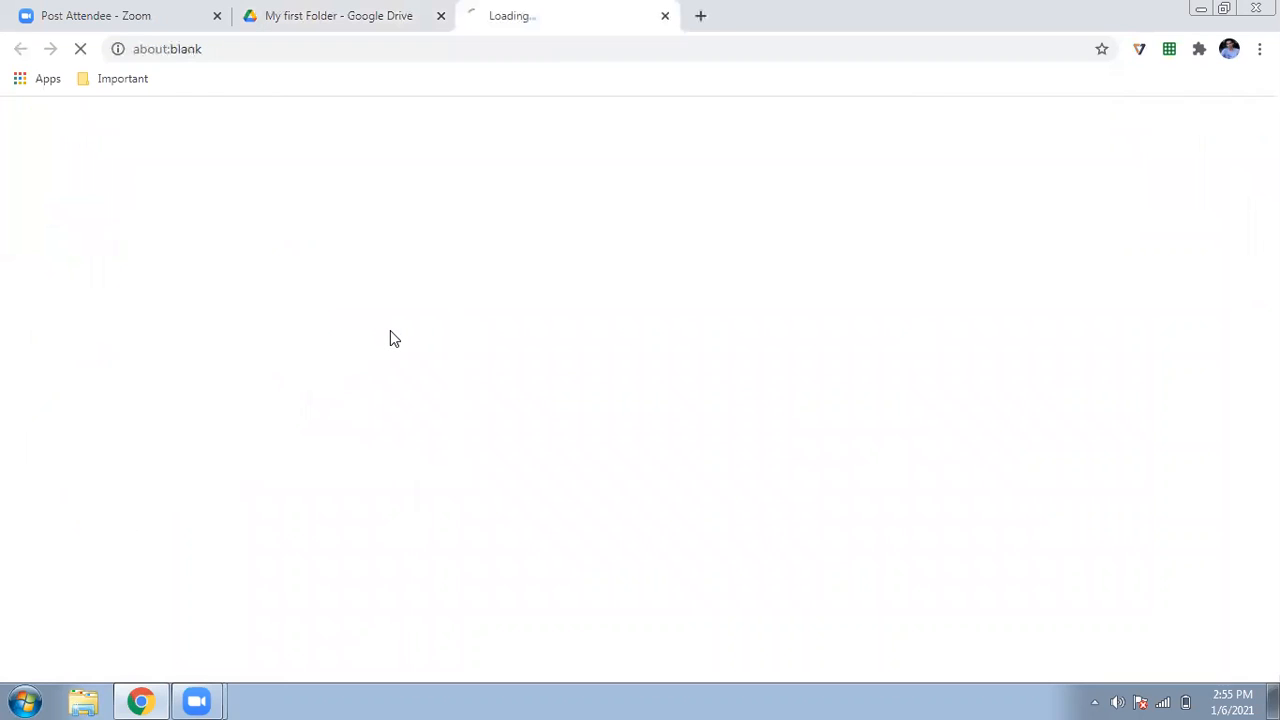
{"action": "left_click", "coordinate": [665, 18]}
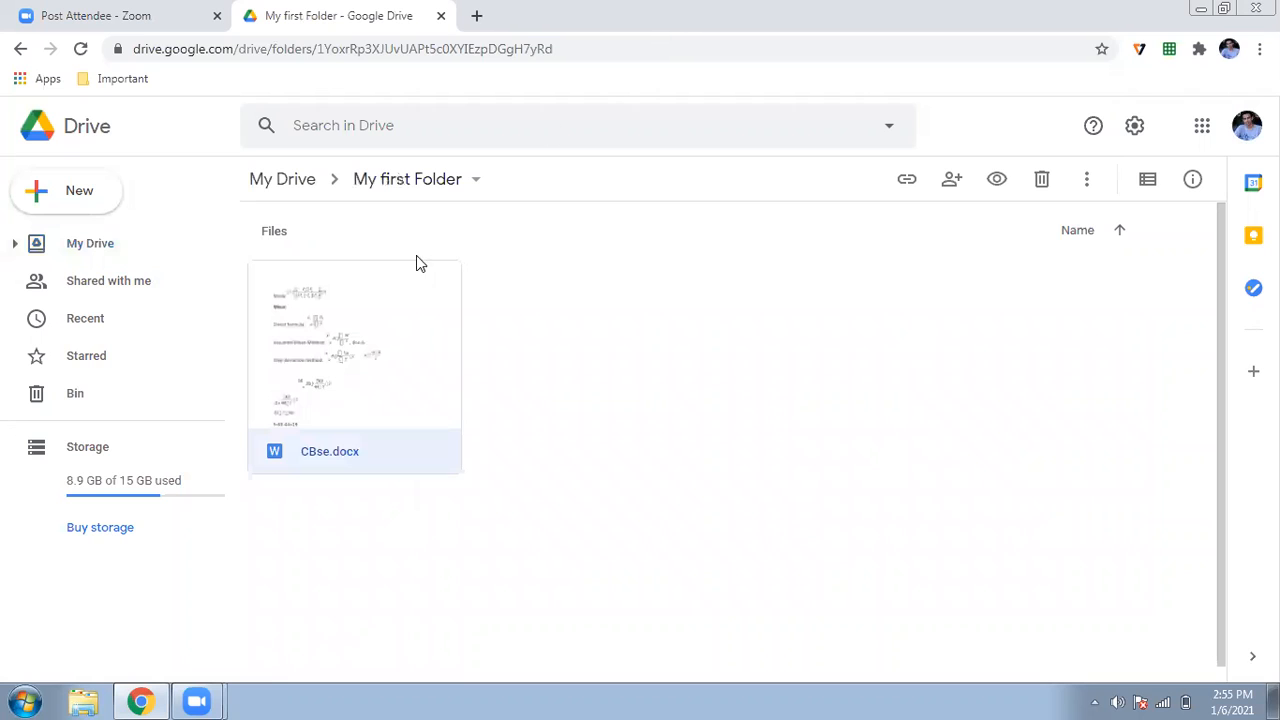
{"action": "right_click", "coordinate": [375, 355]}
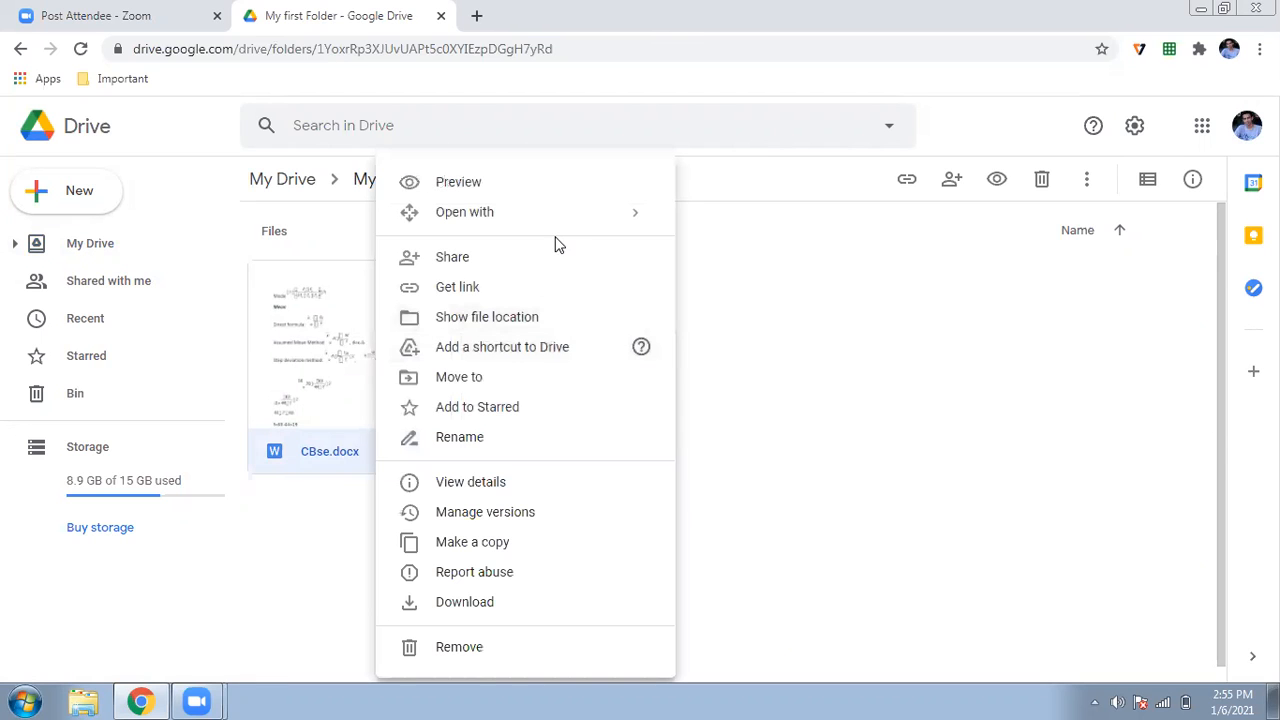
{"action": "mouse_move", "coordinate": [563, 233]}
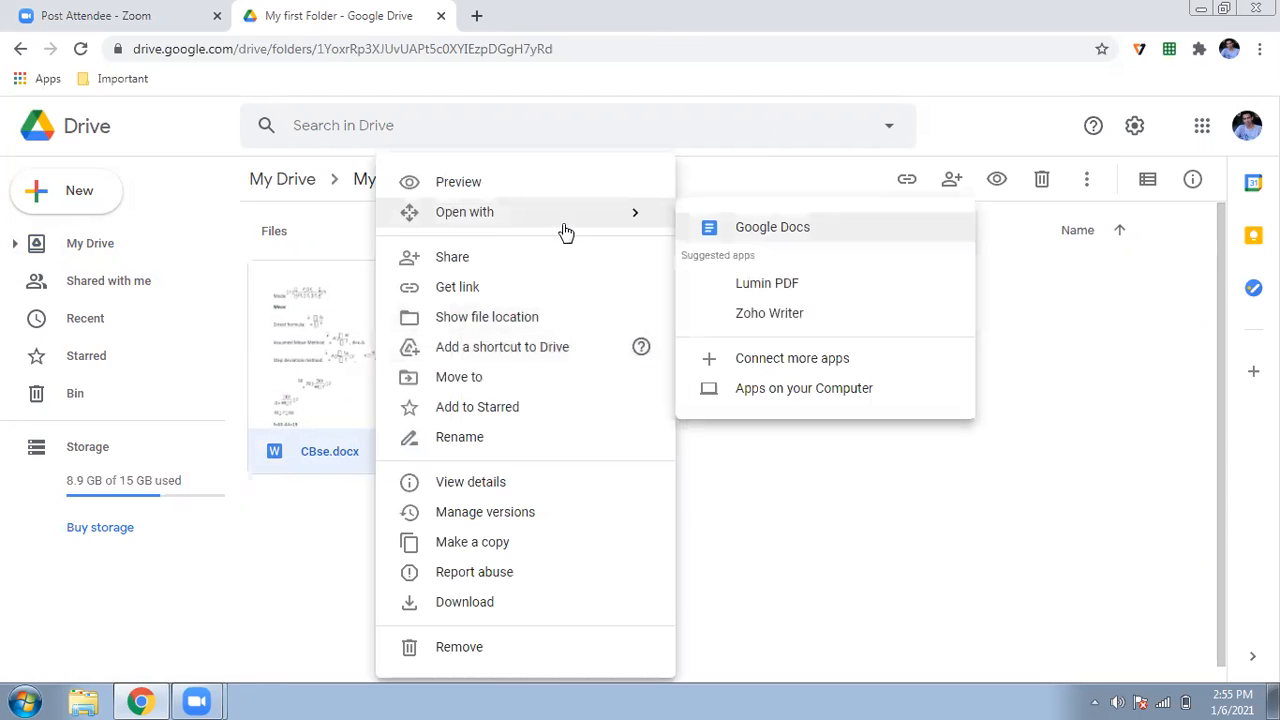
{"action": "left_click", "coordinate": [763, 232]}
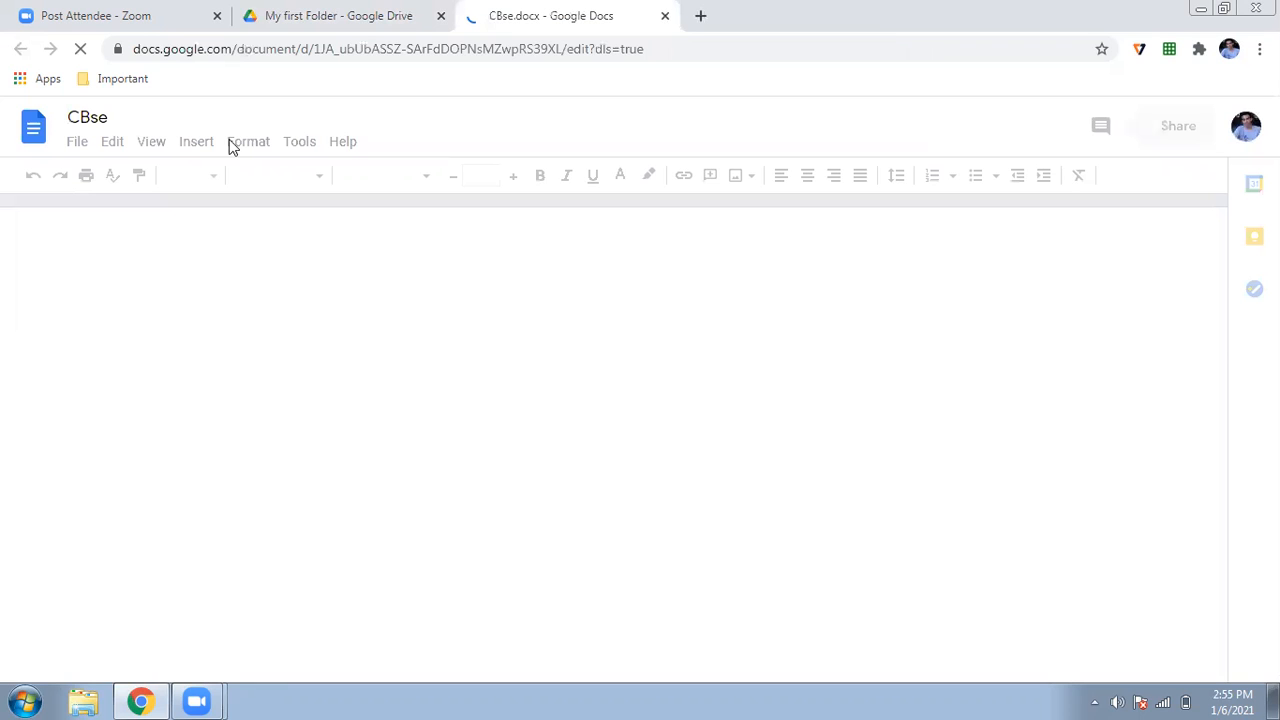
Step: Save the CBse Word document as a Google Docs file and close the document tabs to return to My first Folder
{"action": "left_click", "coordinate": [77, 142]}
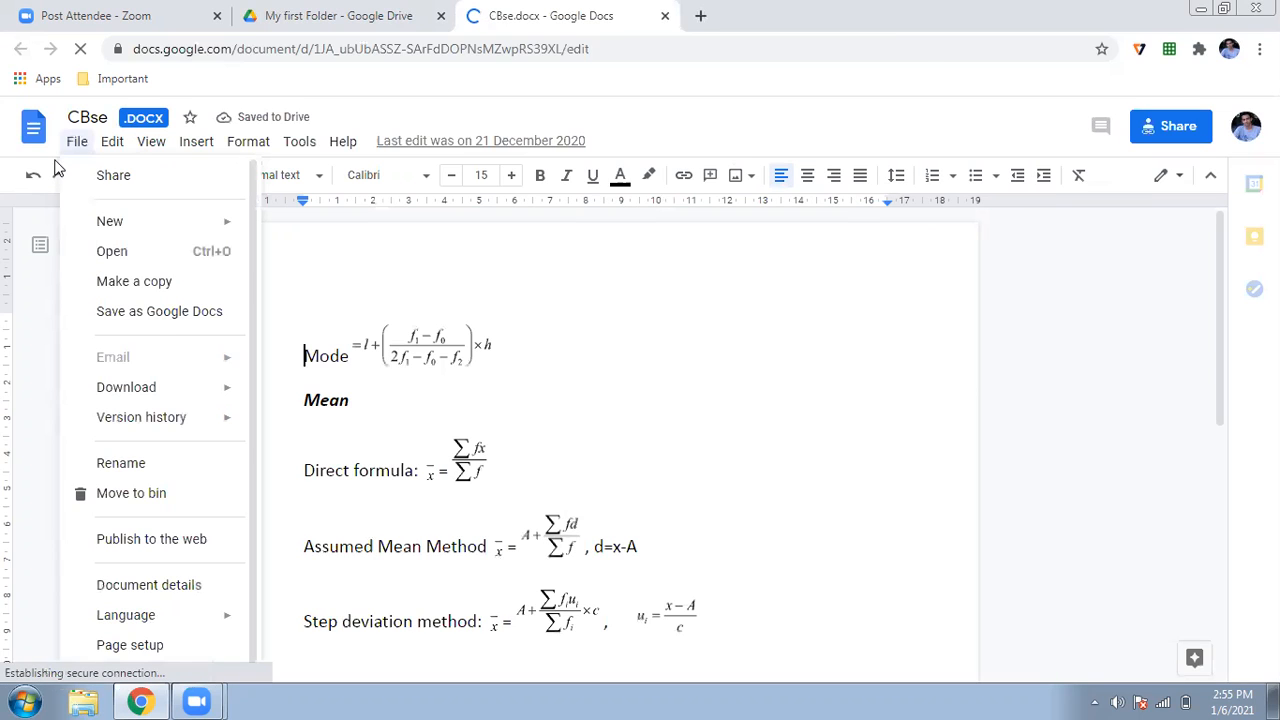
{"action": "left_click", "coordinate": [153, 321]}
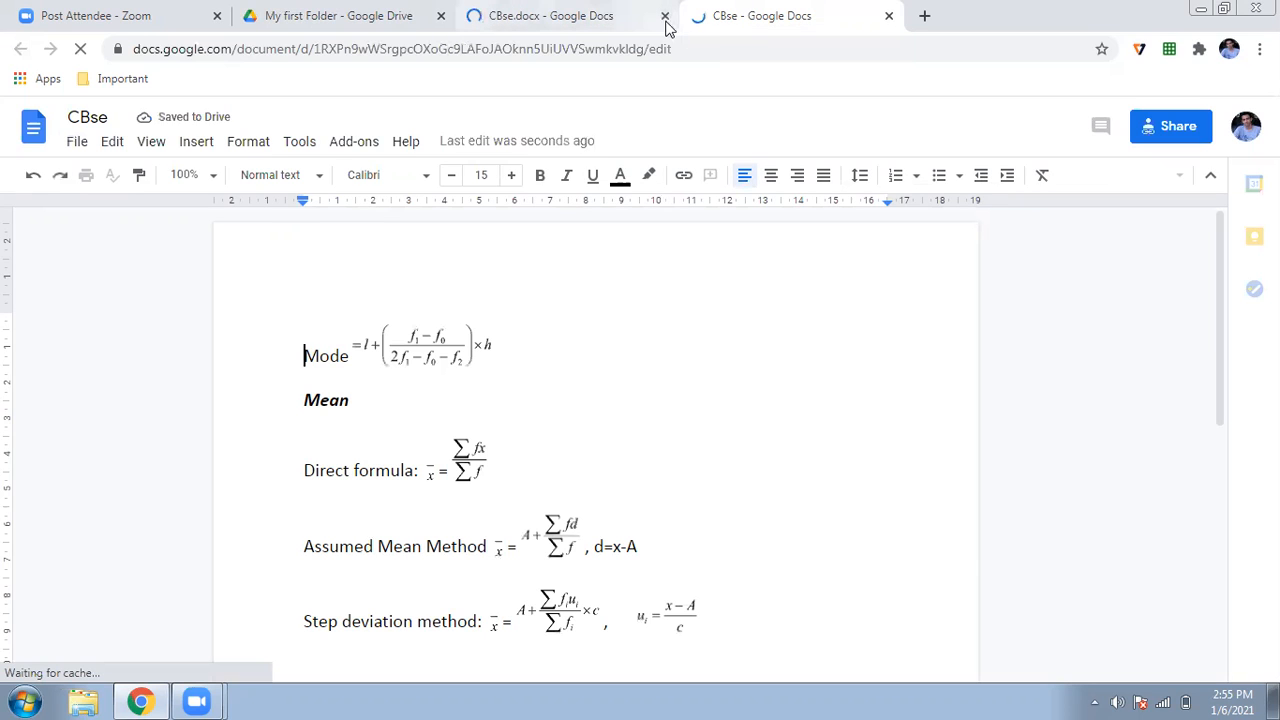
{"action": "left_click", "coordinate": [666, 17]}
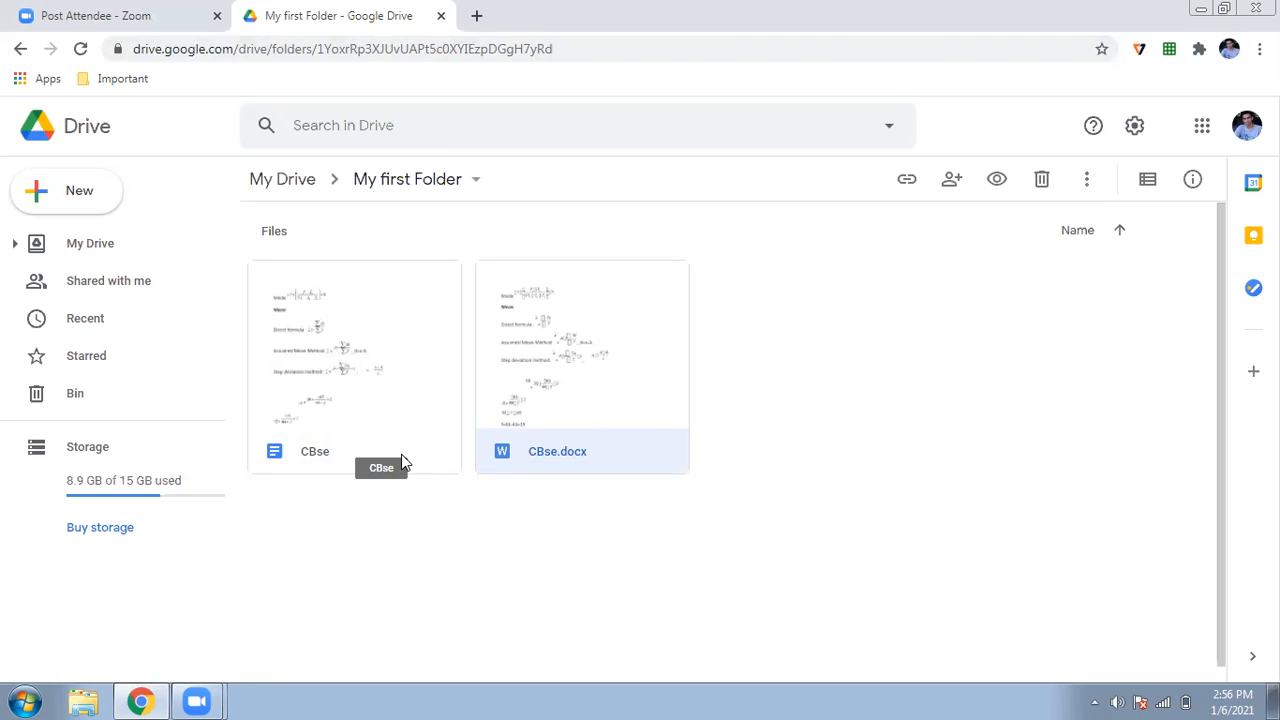
{"action": "left_click", "coordinate": [115, 191]}
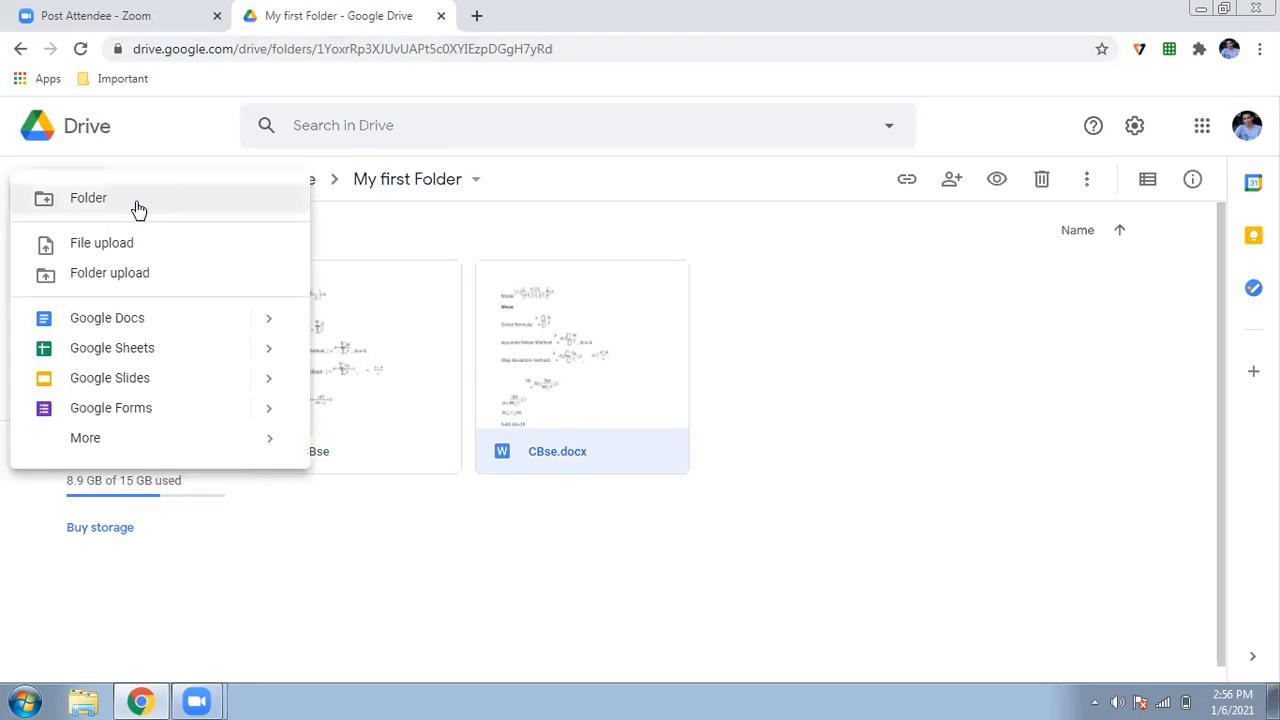
{"action": "left_click", "coordinate": [770, 478]}
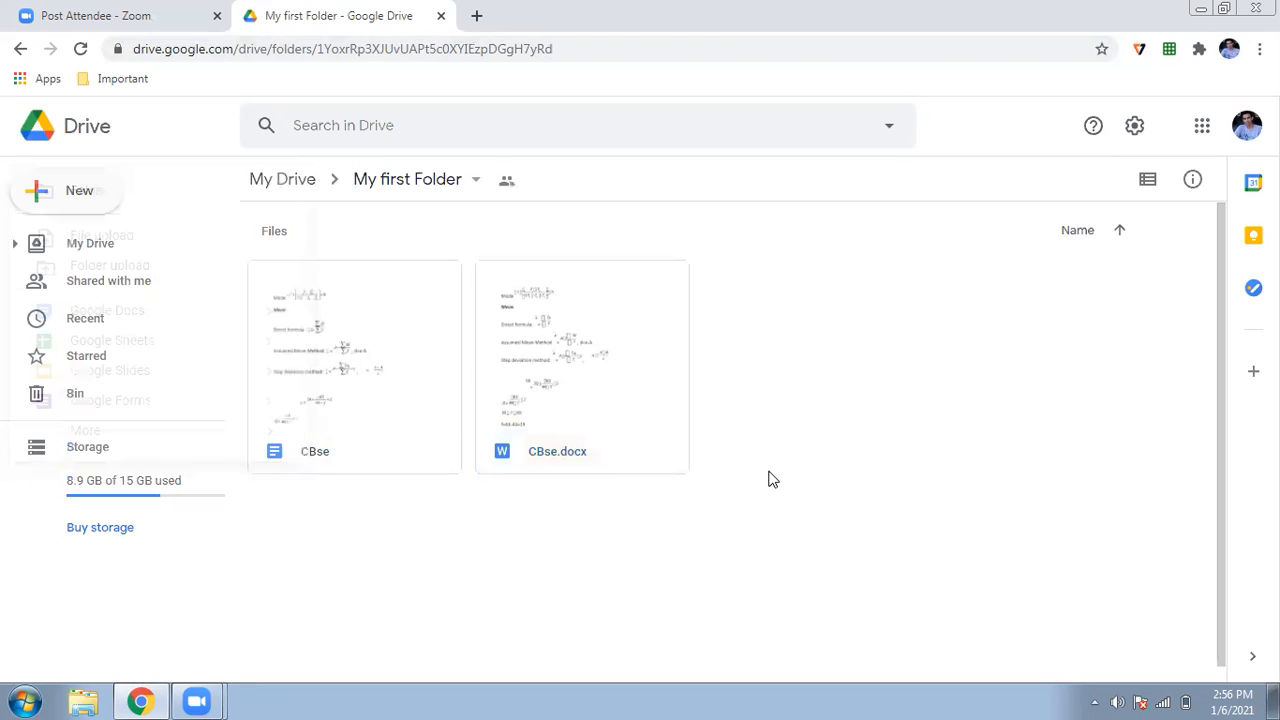
Step: Remove the original CBse.docx Word file from My first Folder, keeping the Google Docs version
{"action": "left_click", "coordinate": [583, 370]}
{"action": "right_click", "coordinate": [583, 370]}
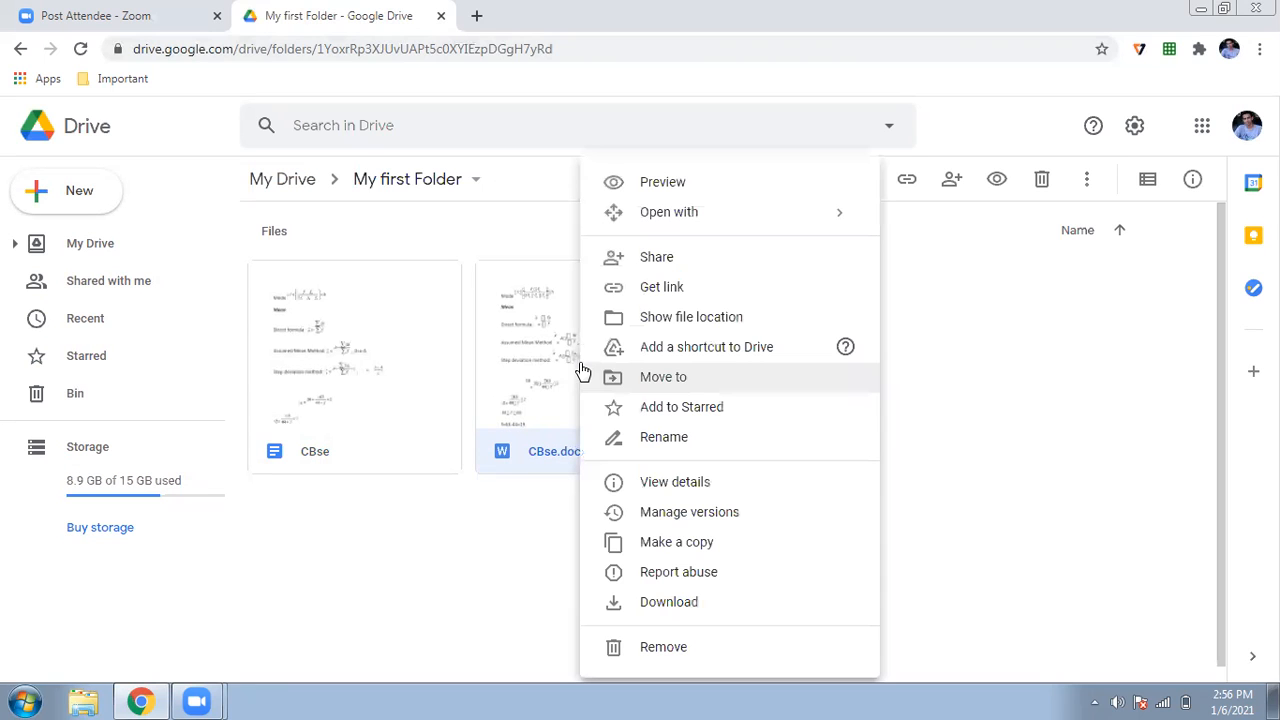
{"action": "left_click", "coordinate": [662, 647]}
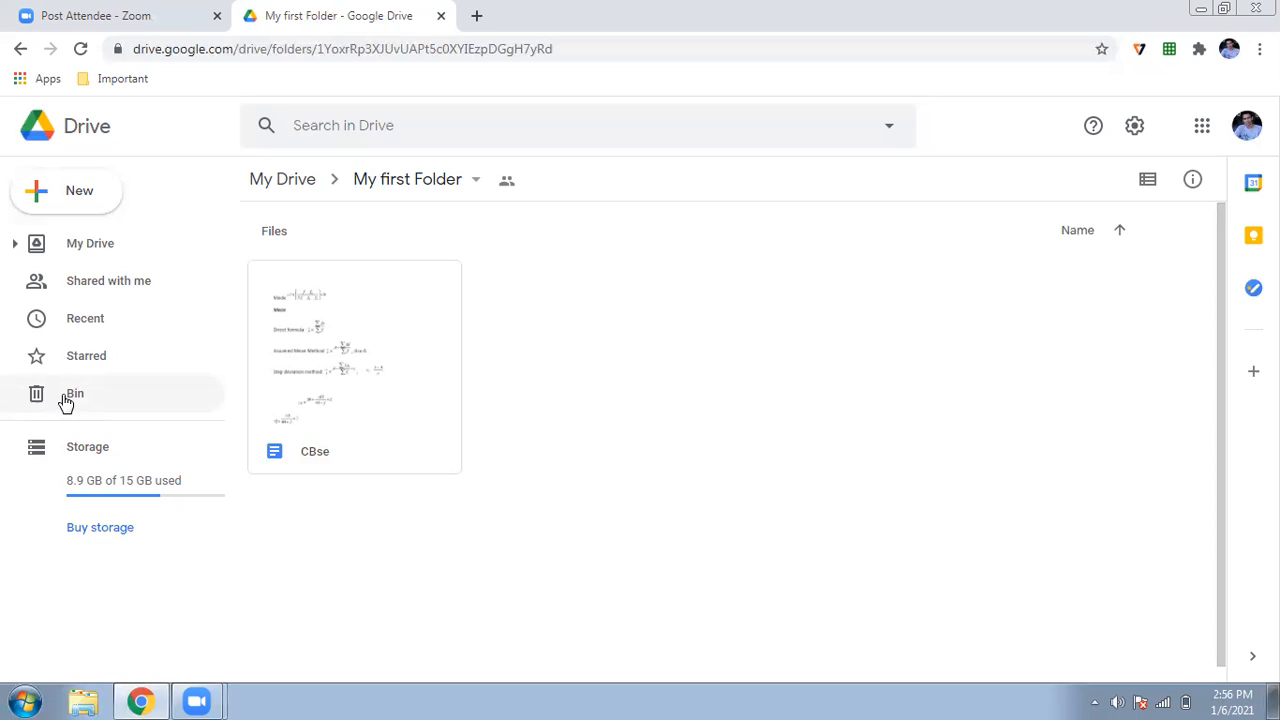
Step: Open the Shared with me section and look through the files shared by others
{"action": "left_click", "coordinate": [100, 296]}
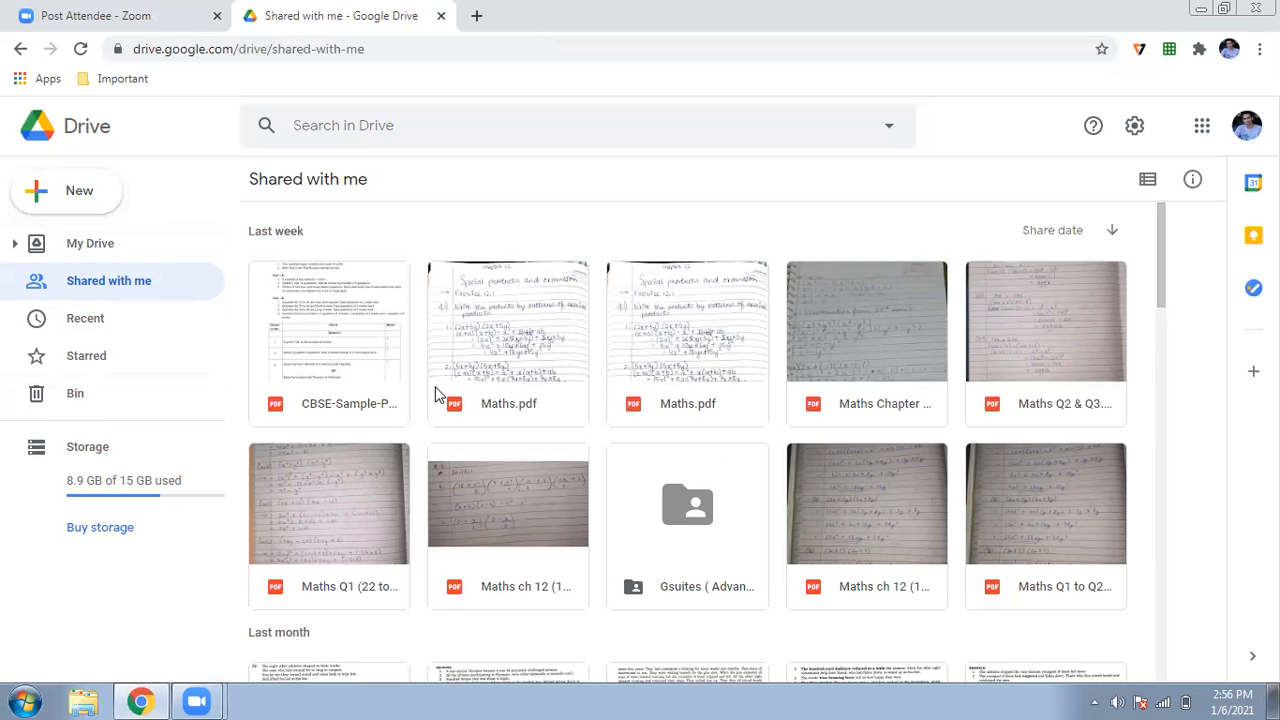
{"action": "scroll", "coordinate": [435, 390], "scroll_direction": "down", "scroll_amount": 10}
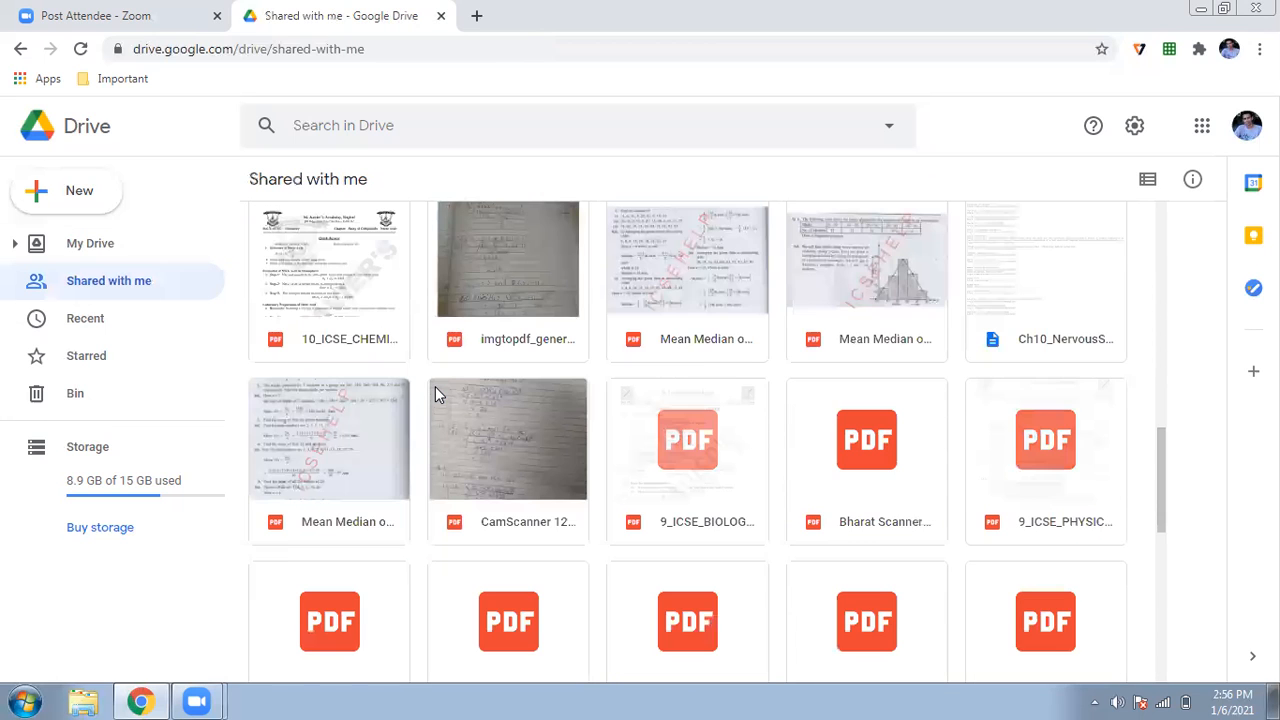
{"action": "scroll", "coordinate": [435, 387], "scroll_direction": "up", "scroll_amount": 10}
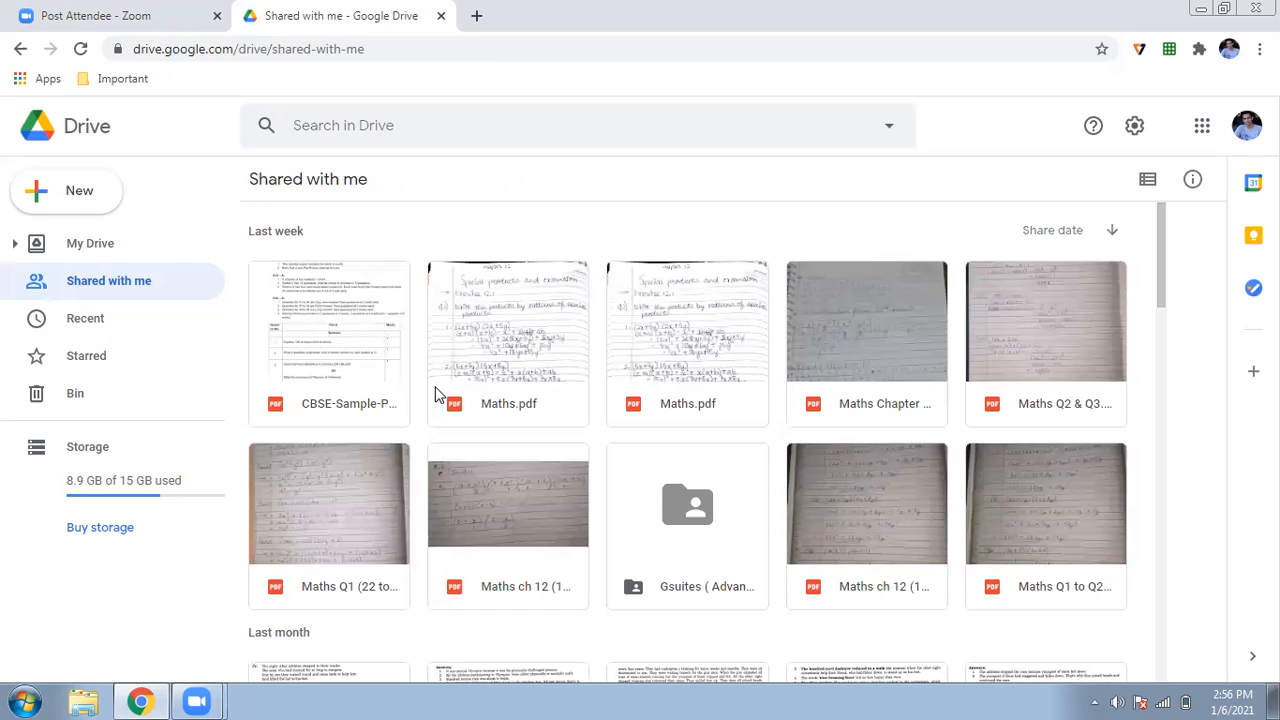